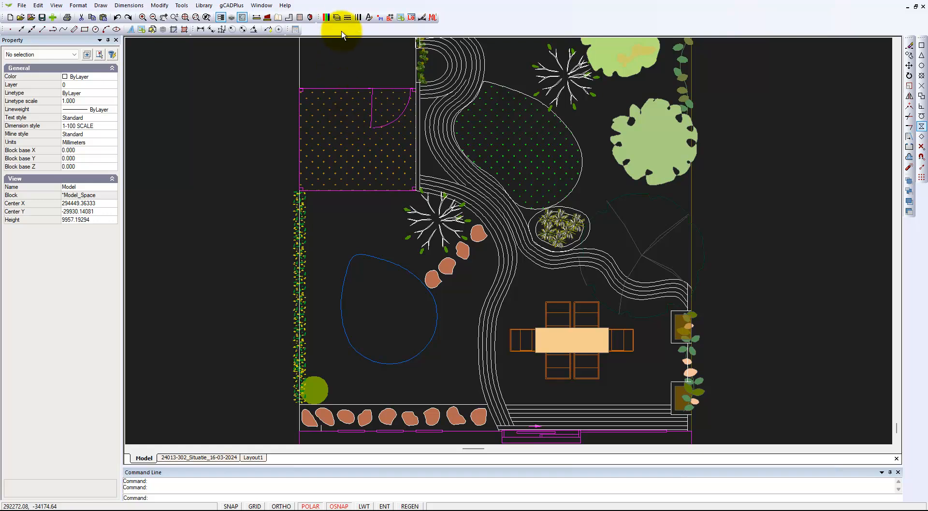
Turn on the L-DIM layer in the layer properties and apply the change
{"action": "left_click", "coordinate": [337, 19]}
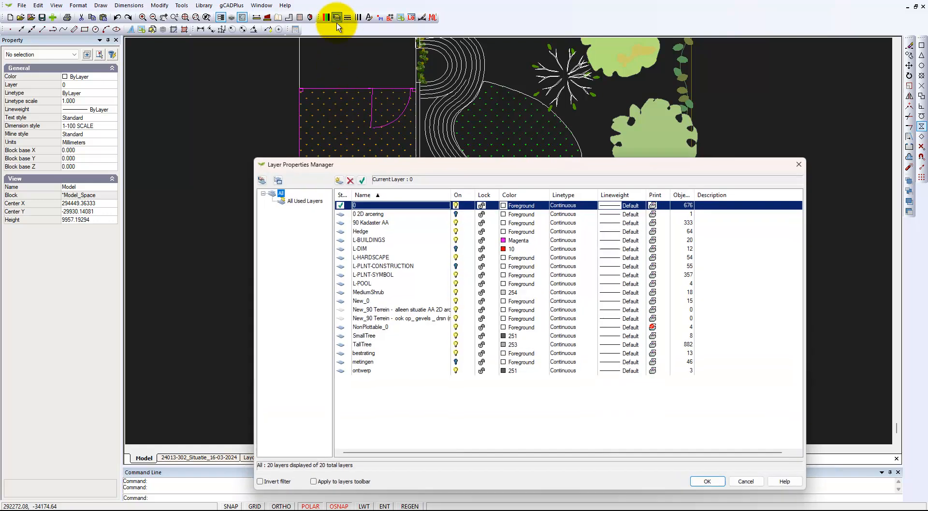
{"action": "left_click", "coordinate": [455, 248]}
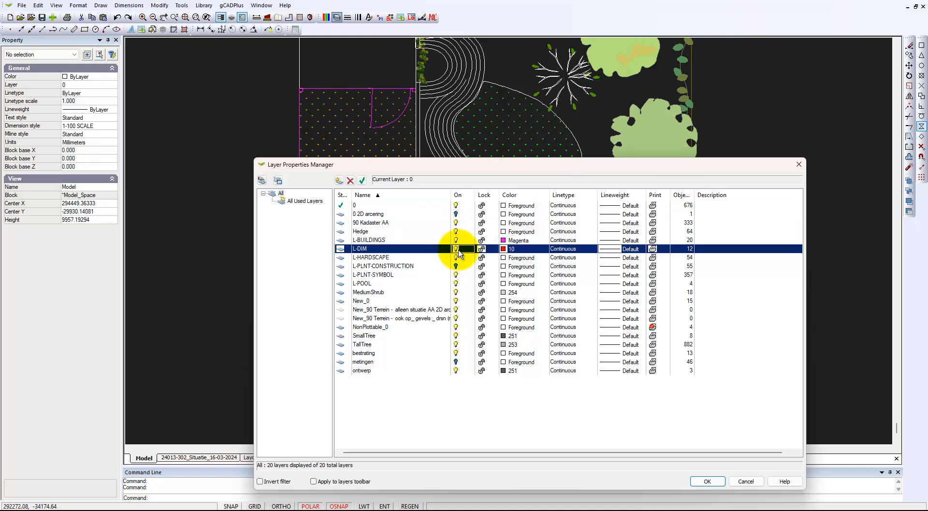
{"action": "left_click", "coordinate": [707, 482]}
Delete the short stray vertical line below the second stepping stone, on the magenta house wall
{"action": "middle_click_drag", "start_coordinate": [615, 408], "coordinate": [534, 276]}
{"action": "scroll", "coordinate": [484, 359], "scroll_direction": "up", "scroll_amount": 1}
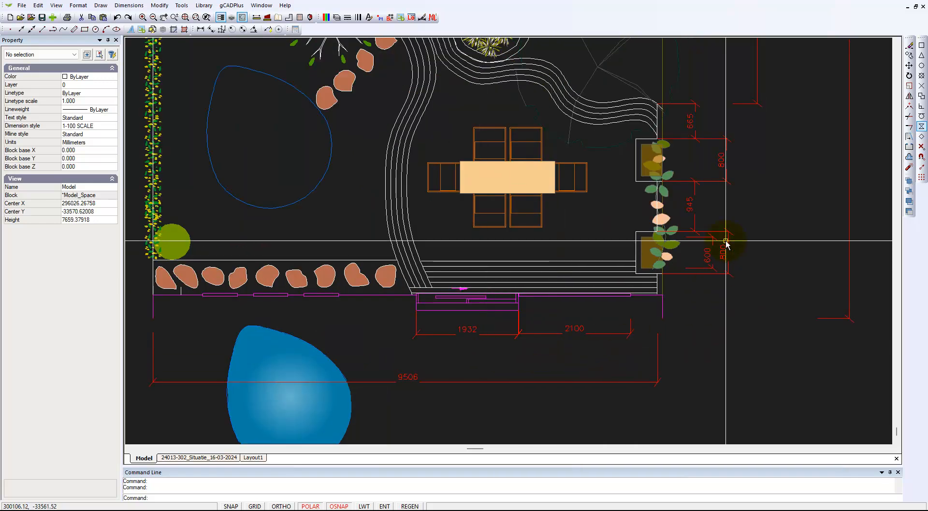
{"action": "scroll", "coordinate": [706, 257], "scroll_direction": "up", "scroll_amount": 1}
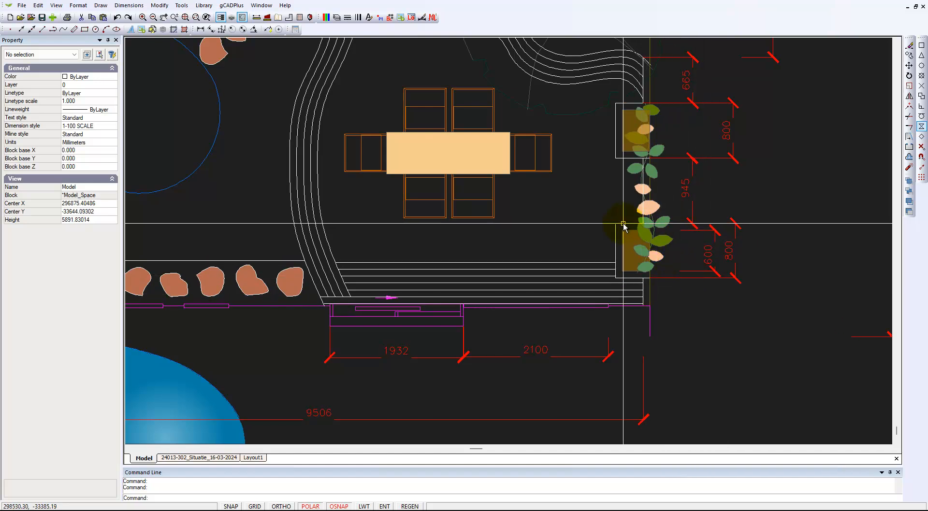
{"action": "scroll", "coordinate": [638, 269], "scroll_direction": "down", "scroll_amount": 2}
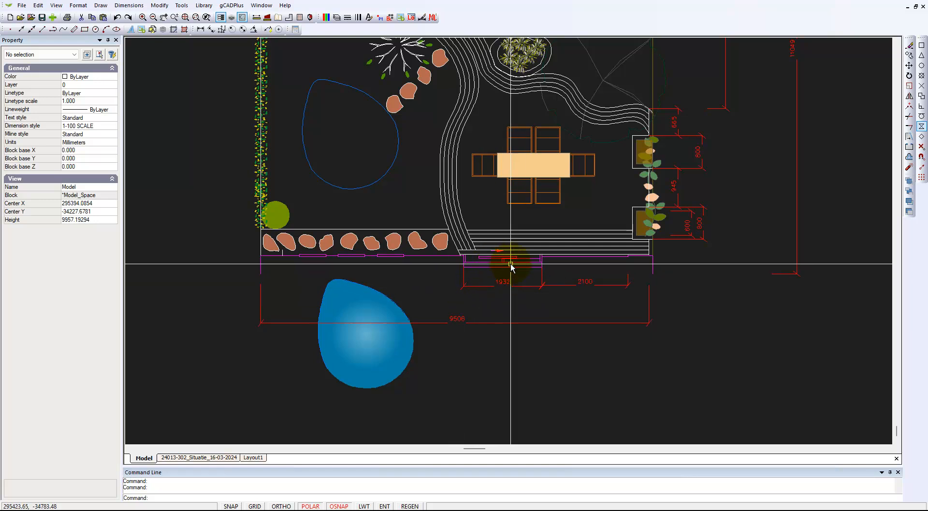
{"action": "middle_click_drag", "start_coordinate": [331, 269], "coordinate": [393, 259]}
{"action": "scroll", "coordinate": [372, 255], "scroll_direction": "up", "scroll_amount": 4}
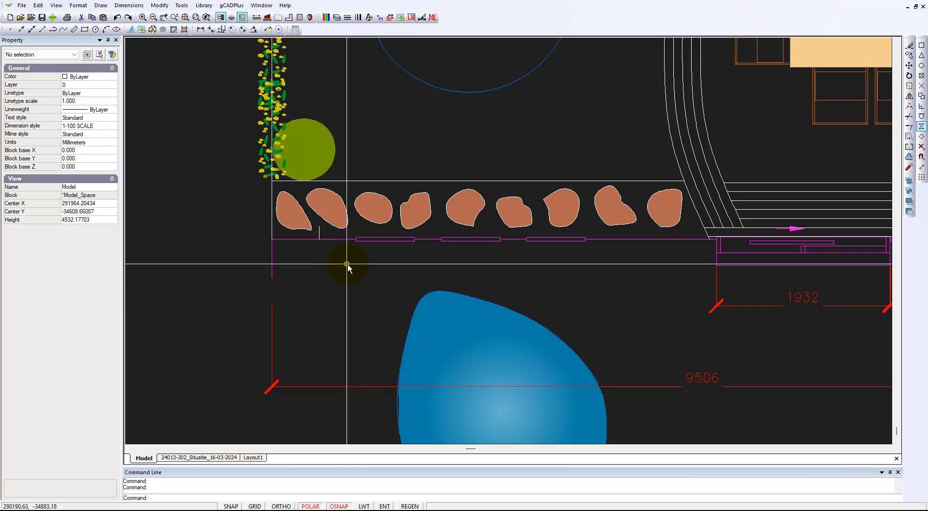
{"action": "left_click", "coordinate": [320, 235]}
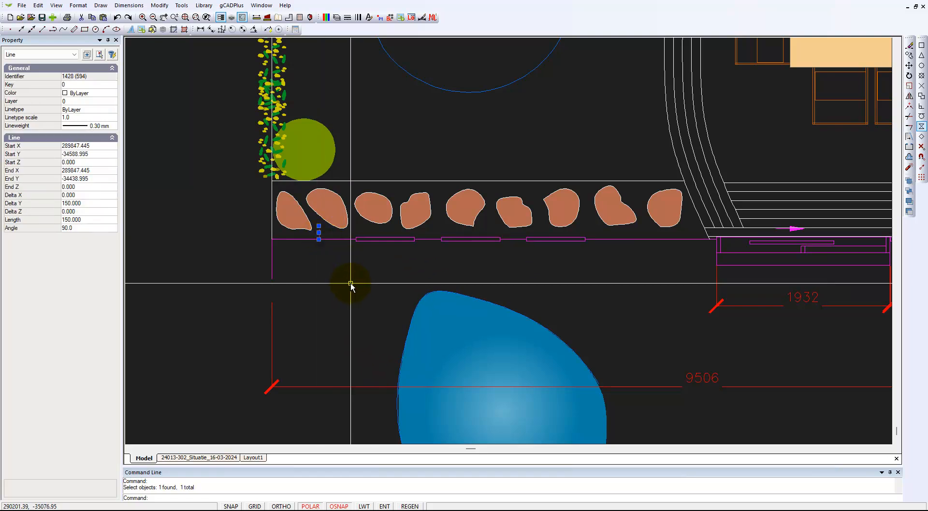
{"action": "key", "text": "Escape"}
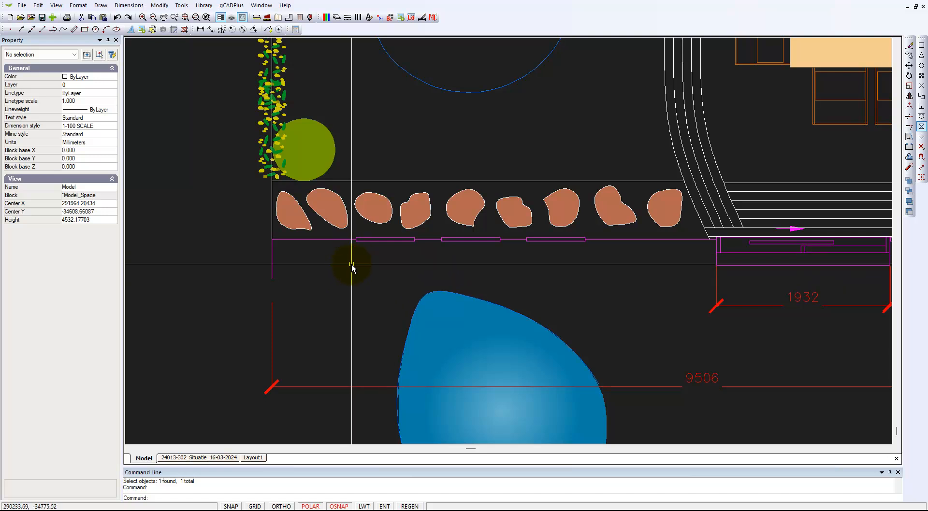
Smooth the lower edge of the first stepping stone in the bottom row by moving two of its vertices outward
{"action": "scroll", "coordinate": [305, 238], "scroll_direction": "up", "scroll_amount": 4}
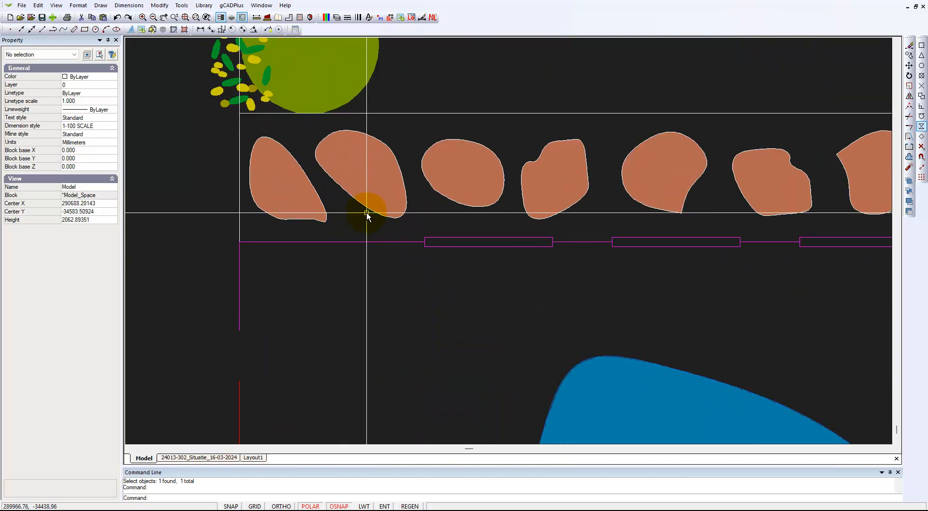
{"action": "left_click", "coordinate": [367, 213]}
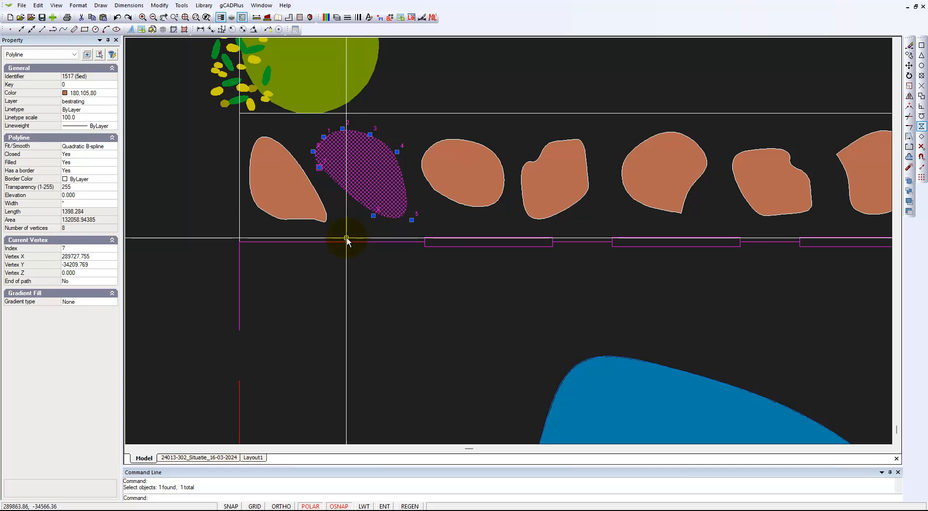
{"action": "left_click", "coordinate": [291, 221]}
{"action": "scroll", "coordinate": [292, 229], "scroll_direction": "up", "scroll_amount": 4}
{"action": "left_click", "coordinate": [338, 203]}
{"action": "left_click", "coordinate": [326, 216]}
{"action": "left_click", "coordinate": [291, 205]}
{"action": "left_click", "coordinate": [291, 216]}
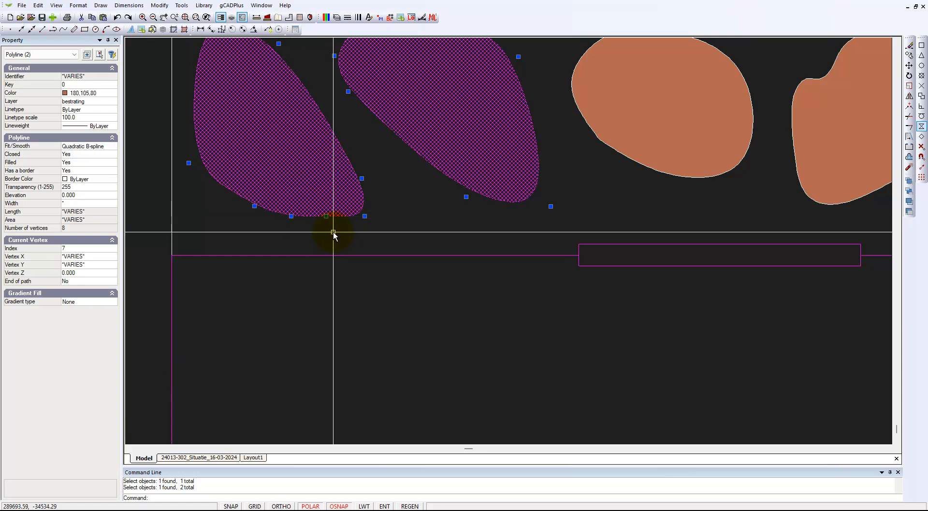
{"action": "key", "text": "Escape"}
Round off the notch in the fourth stepping stone by moving its upper-left vertex outward
{"action": "middle_click_drag", "start_coordinate": [416, 213], "coordinate": [307, 276]}
{"action": "scroll", "coordinate": [307, 273], "scroll_direction": "down", "scroll_amount": 4}
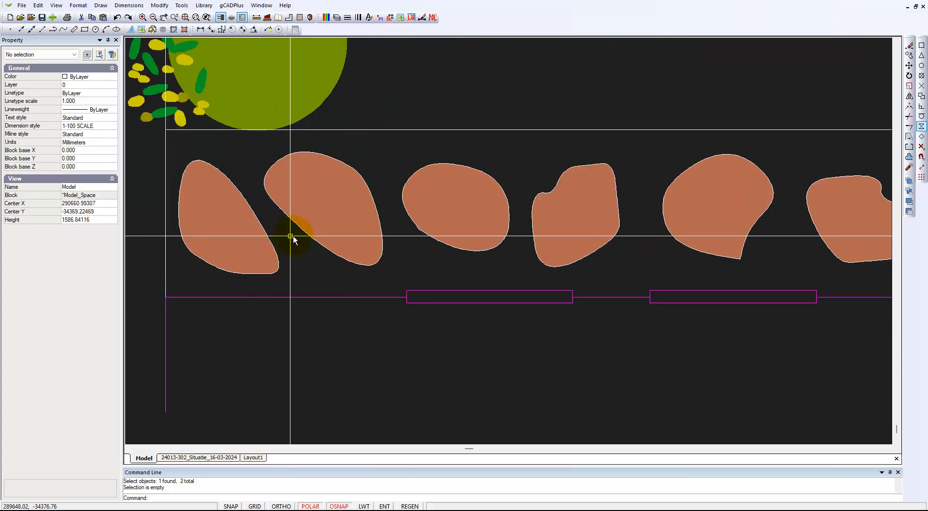
{"action": "scroll", "coordinate": [551, 215], "scroll_direction": "up", "scroll_amount": 4}
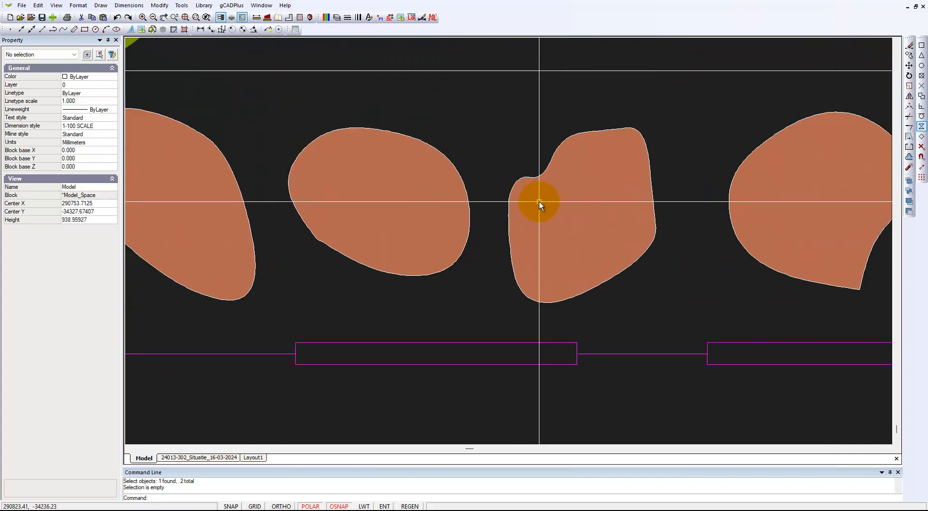
{"action": "left_click", "coordinate": [541, 177]}
{"action": "left_click", "coordinate": [543, 181]}
{"action": "left_click", "coordinate": [532, 154]}
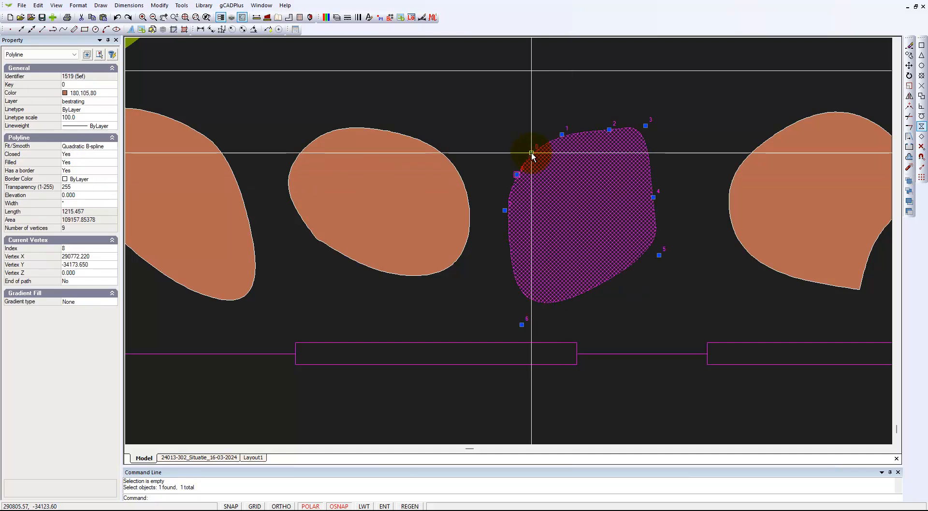
{"action": "key", "text": "Escape"}
Check the properties of the 1932 dimension below the sliding door and view the dimensioned plan in Layout1, returning to model space
{"action": "scroll", "coordinate": [552, 233], "scroll_direction": "down", "scroll_amount": 4}
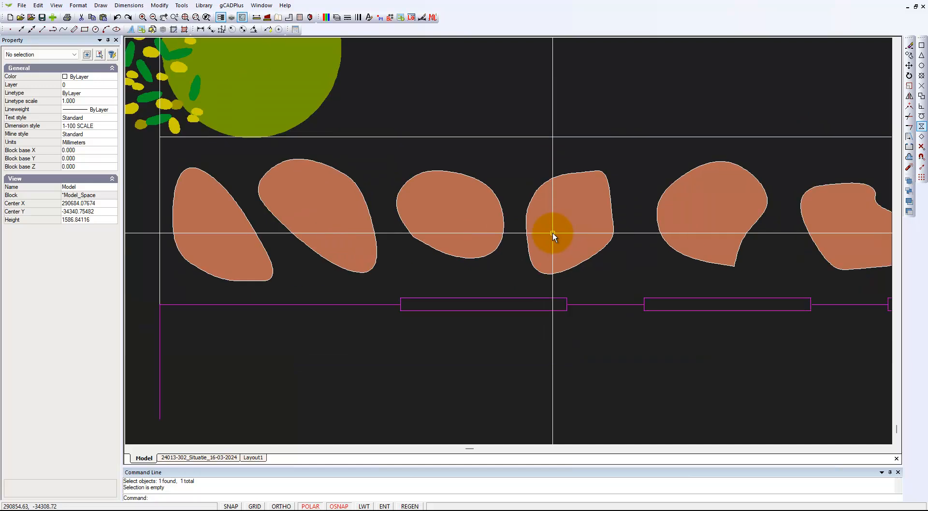
{"action": "scroll", "coordinate": [585, 231], "scroll_direction": "down", "scroll_amount": 3}
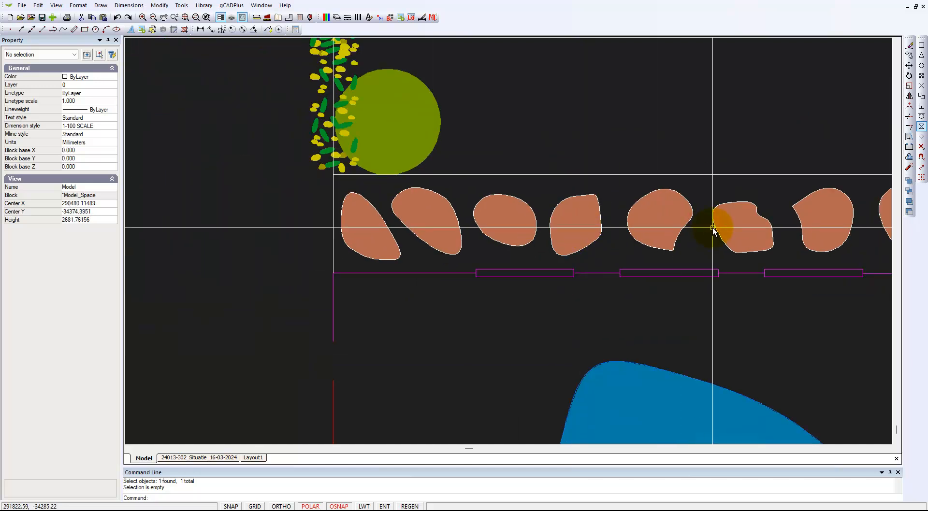
{"action": "scroll", "coordinate": [546, 237], "scroll_direction": "down", "scroll_amount": 4}
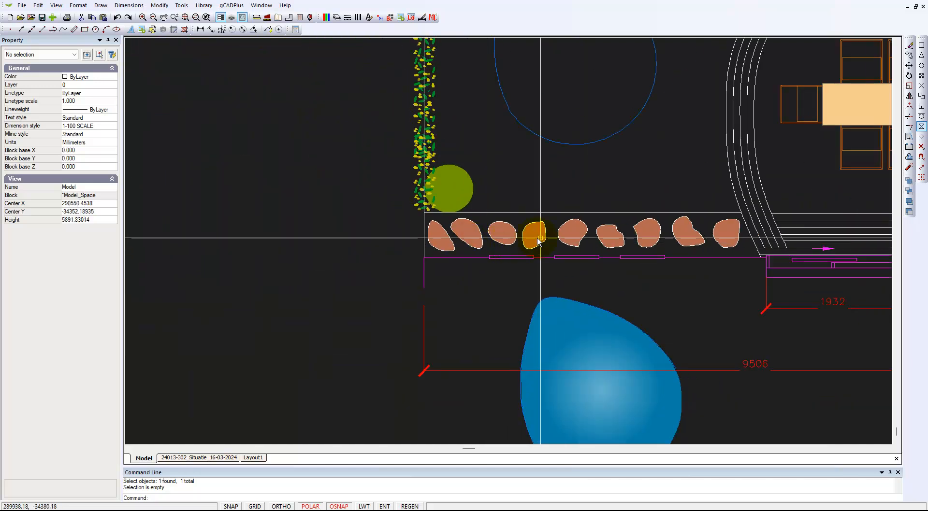
{"action": "scroll", "coordinate": [534, 201], "scroll_direction": "down", "scroll_amount": 1}
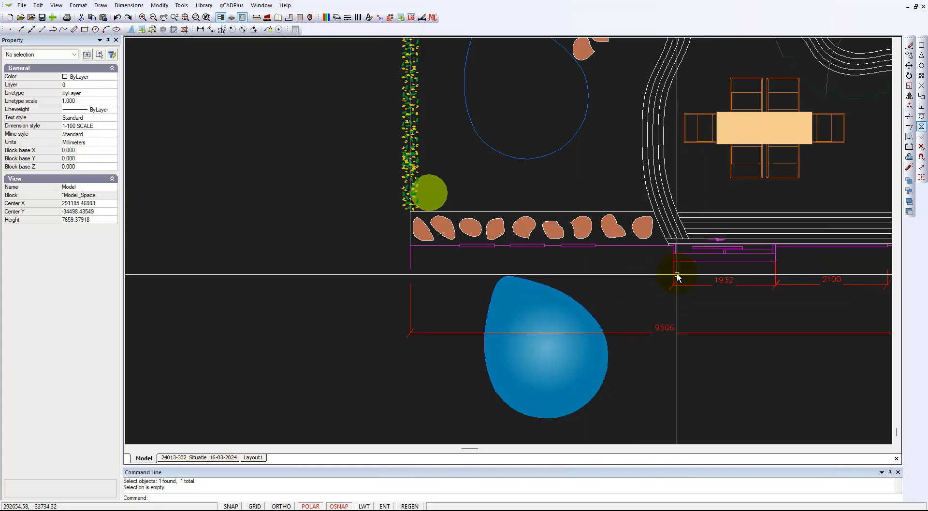
{"action": "left_click", "coordinate": [695, 290]}
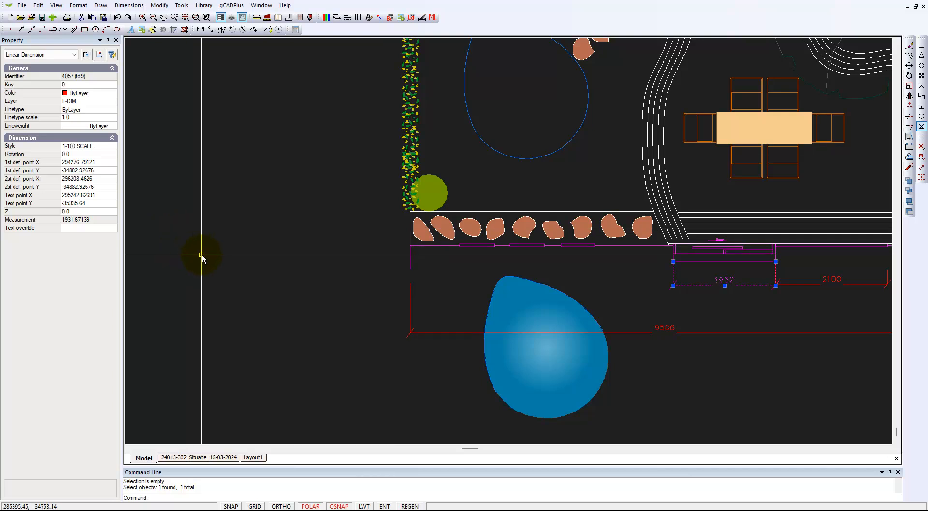
{"action": "key", "text": "Escape"}
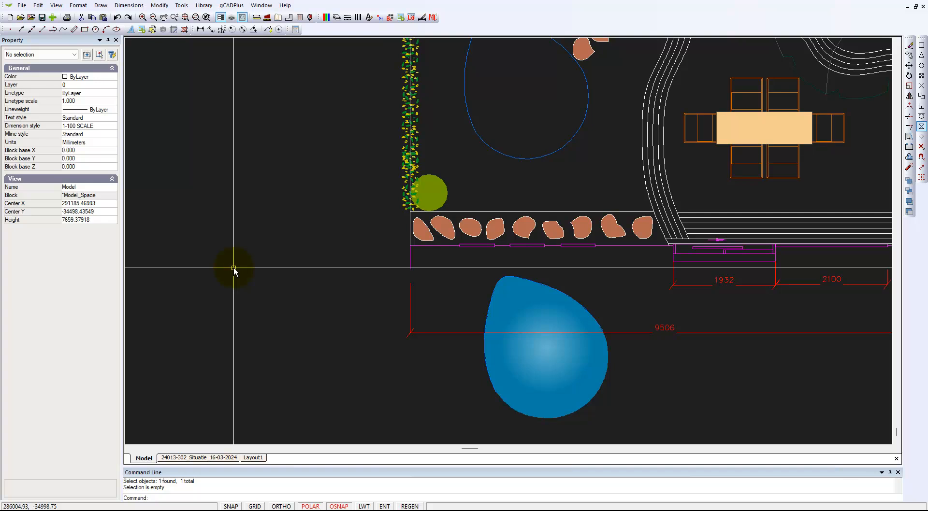
{"action": "left_click", "coordinate": [255, 458]}
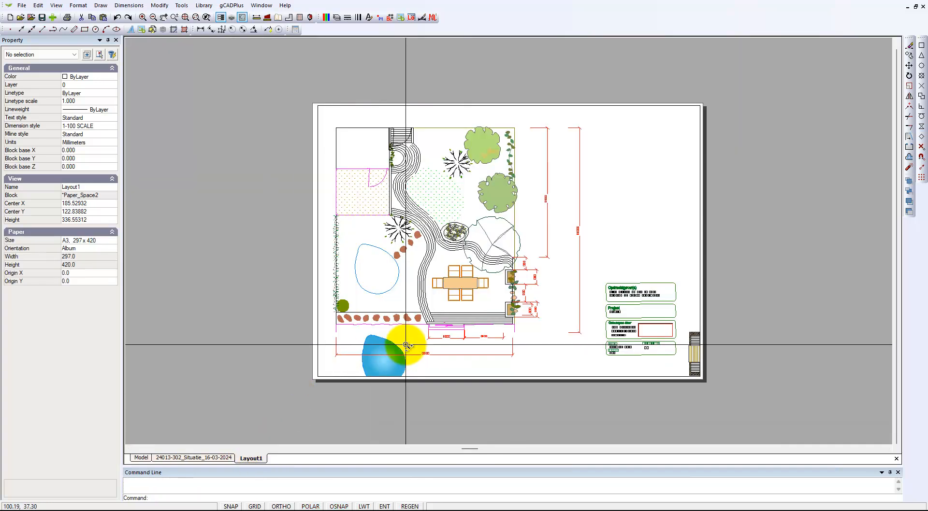
{"action": "scroll", "coordinate": [406, 345], "scroll_direction": "up", "scroll_amount": 2}
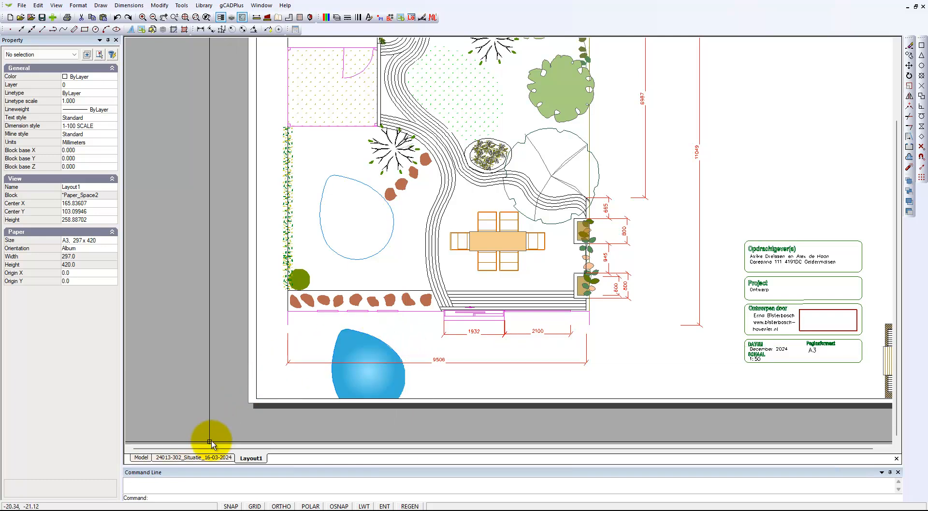
{"action": "left_click", "coordinate": [141, 458]}
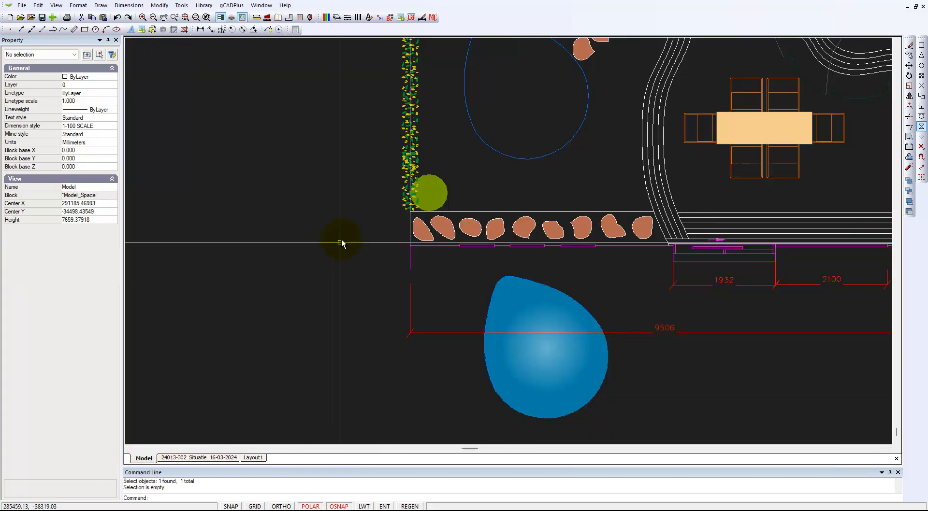
Inspect the properties of the arc and the spline polyline that form the unfilled pond outline
{"action": "scroll", "coordinate": [344, 229], "scroll_direction": "down", "scroll_amount": 1}
{"action": "middle_click_drag", "start_coordinate": [419, 192], "coordinate": [408, 278]}
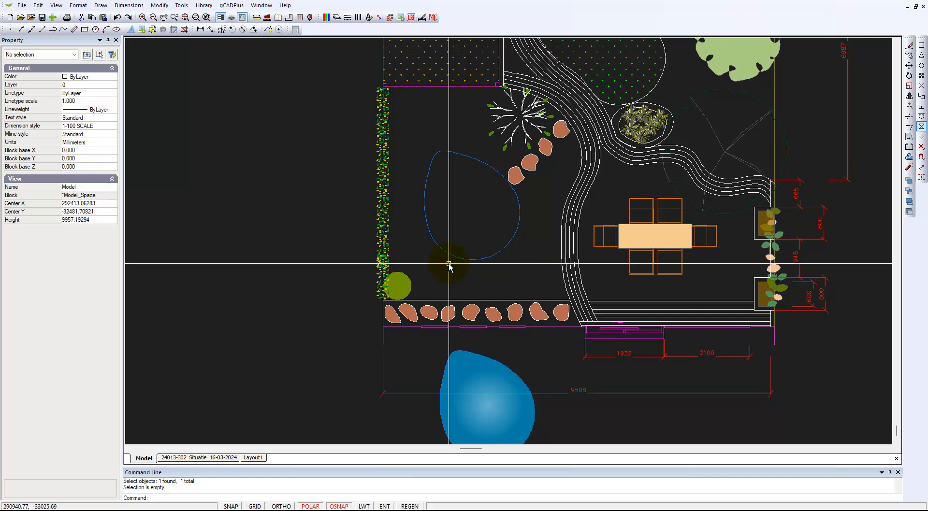
{"action": "left_click", "coordinate": [489, 259]}
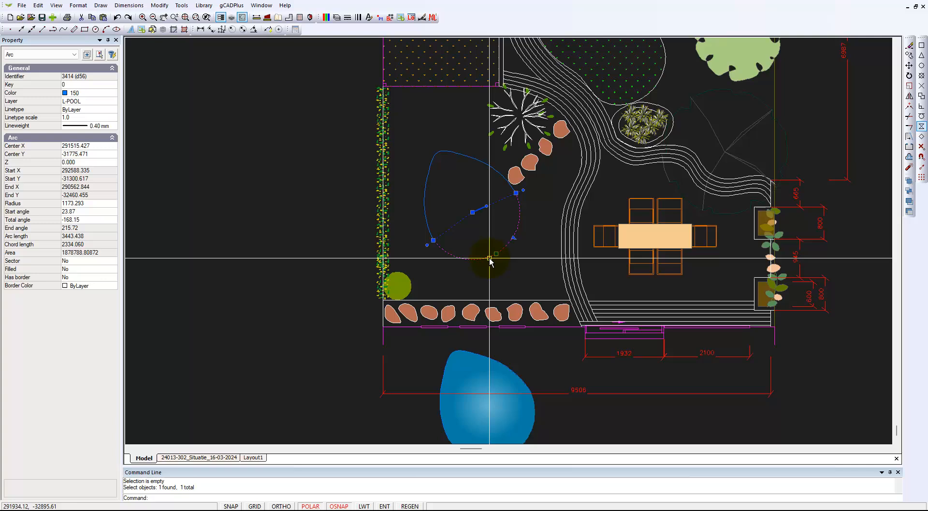
{"action": "left_click", "coordinate": [425, 192]}
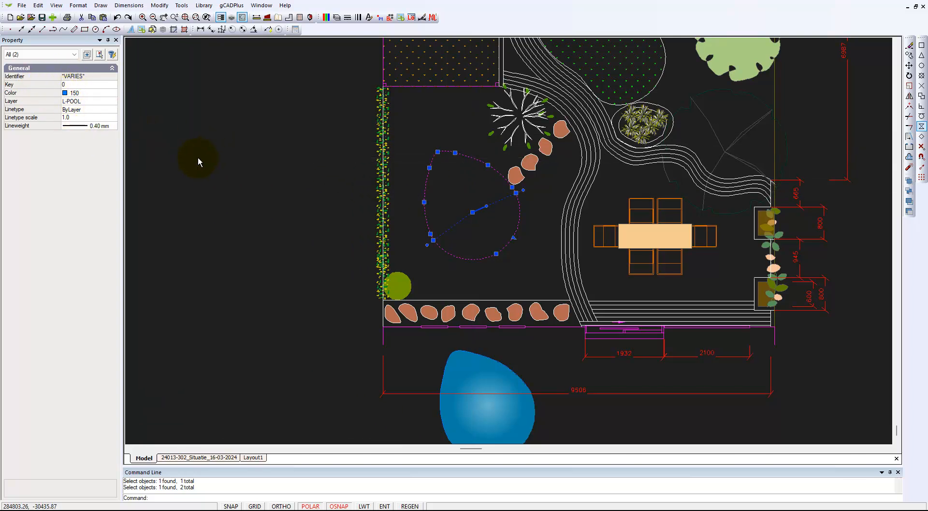
{"action": "key", "text": "Escape"}
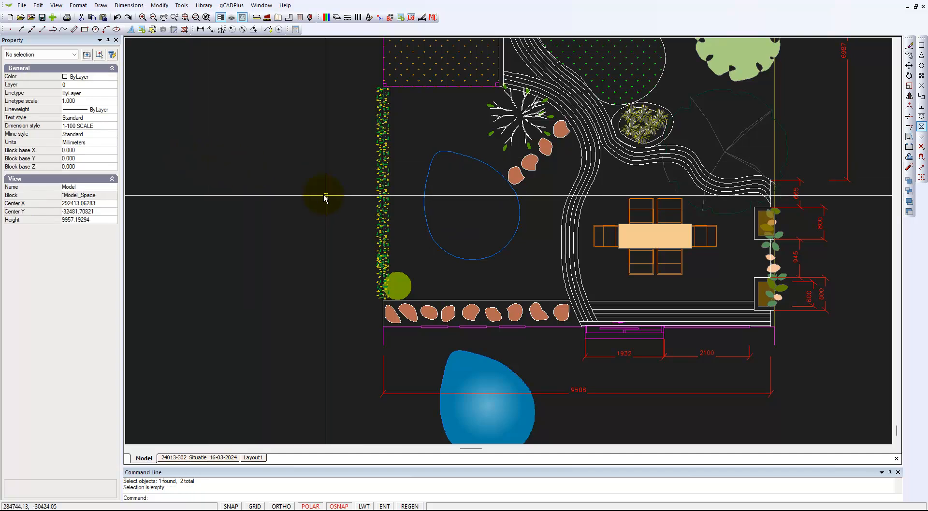
{"action": "left_click", "coordinate": [487, 253]}
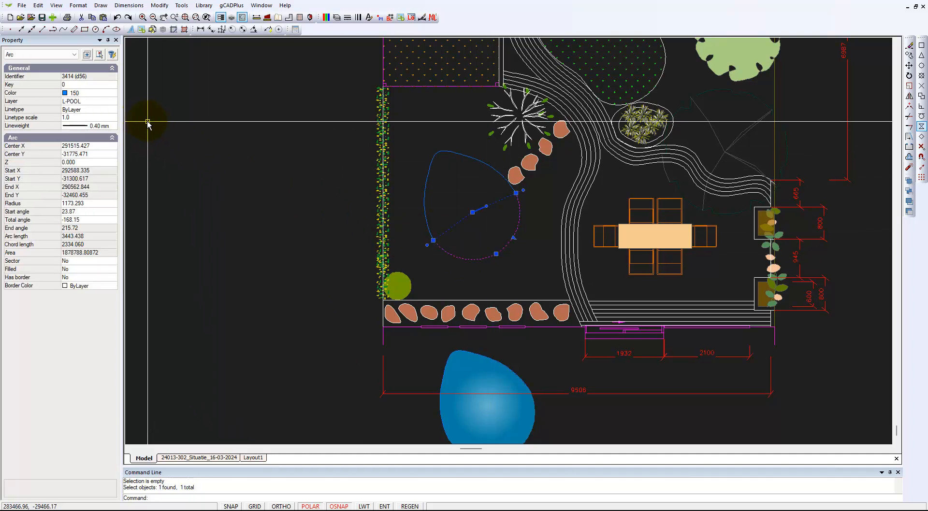
{"action": "key", "text": "Escape"}
{"action": "left_click", "coordinate": [425, 201]}
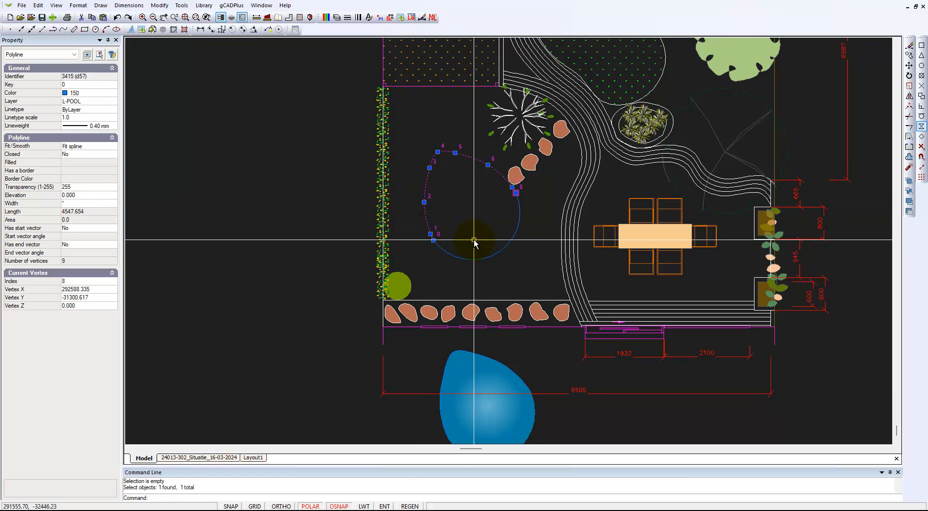
{"action": "key", "text": "Escape"}
Inspect the outline polyline of the blue gradient-filled pond below the garden plan
{"action": "scroll", "coordinate": [474, 240], "scroll_direction": "down", "scroll_amount": 3}
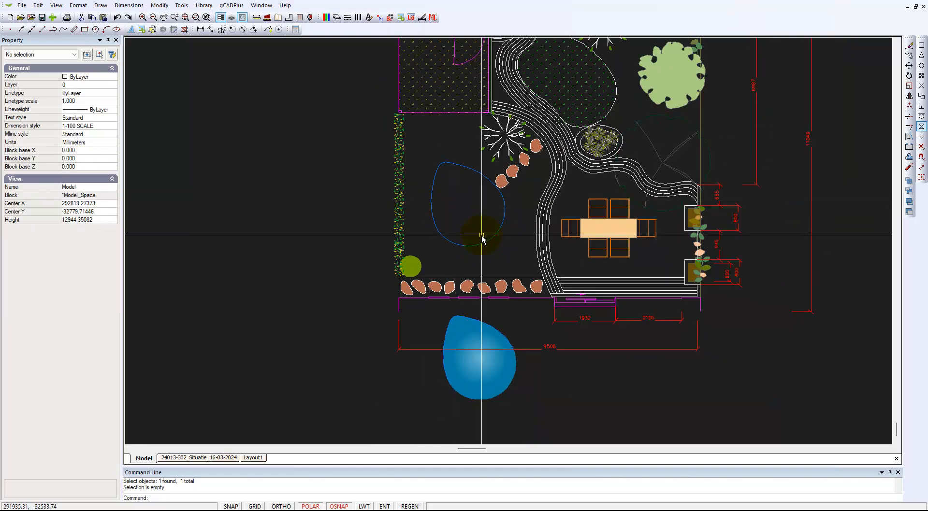
{"action": "scroll", "coordinate": [473, 244], "scroll_direction": "up", "scroll_amount": 1}
{"action": "scroll", "coordinate": [483, 282], "scroll_direction": "down", "scroll_amount": 1}
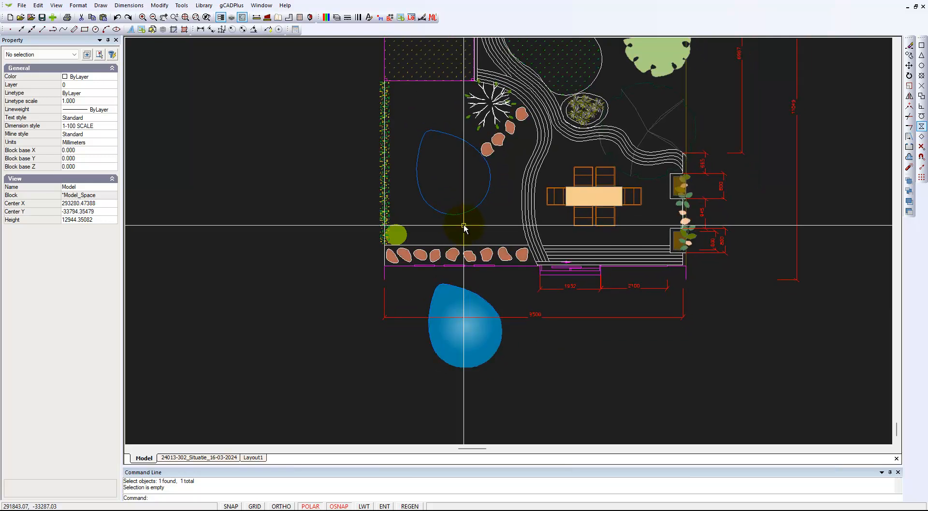
{"action": "left_click", "coordinate": [480, 289]}
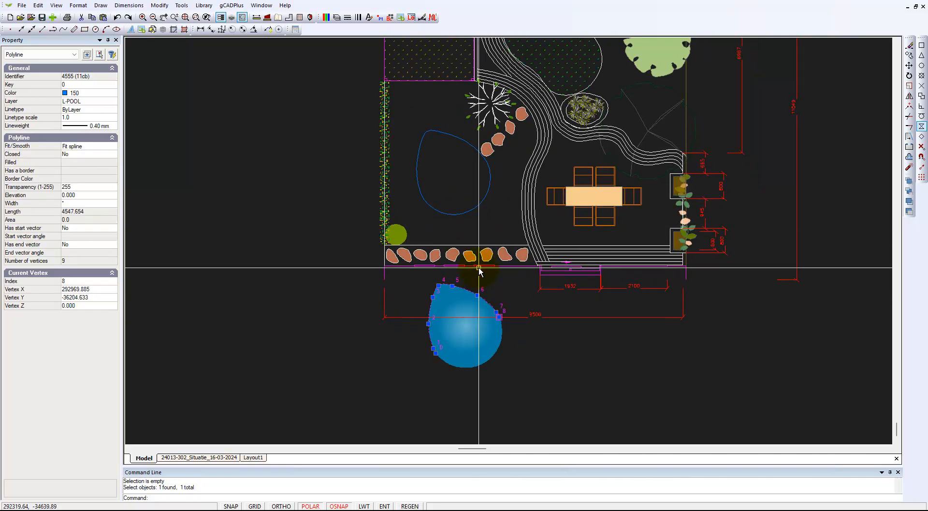
{"action": "key", "text": "Escape"}
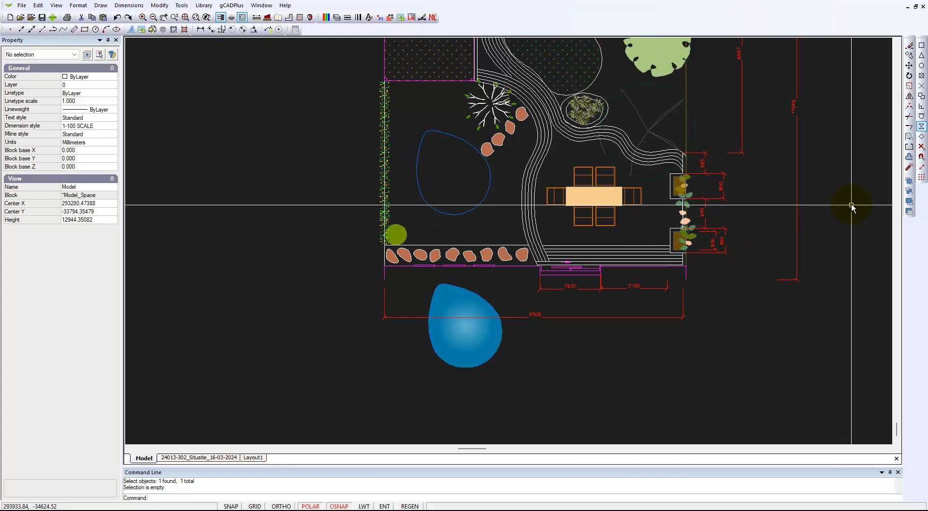
Review the active object snap modes in the drafting settings without changing them
{"action": "left_click", "coordinate": [922, 158]}
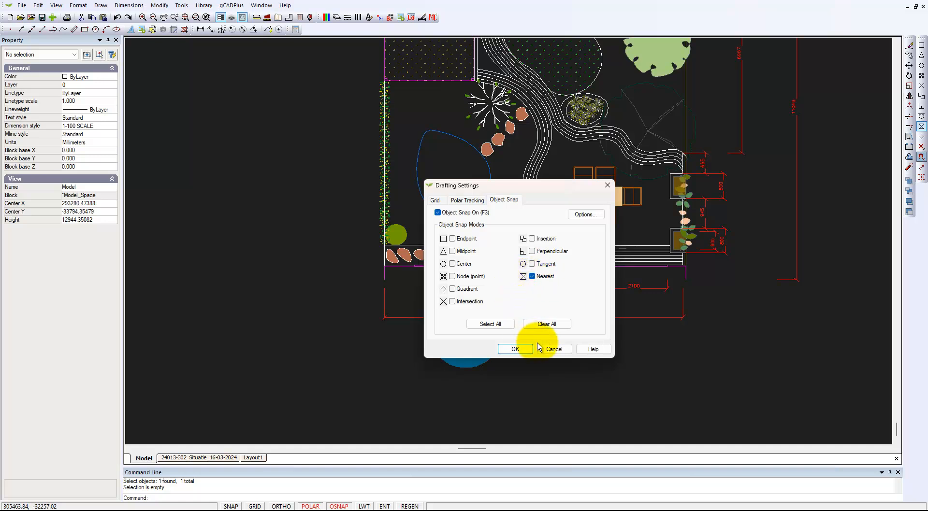
{"action": "left_click", "coordinate": [554, 349]}
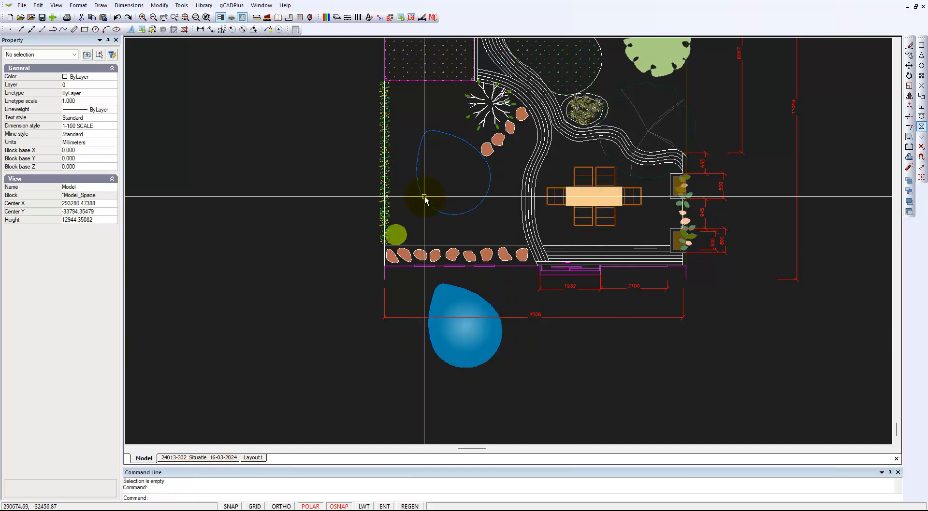
Check the gradient-filled pond's properties and move the pond from below the garden plan onto the unfilled pond outline
{"action": "left_click", "coordinate": [471, 374]}
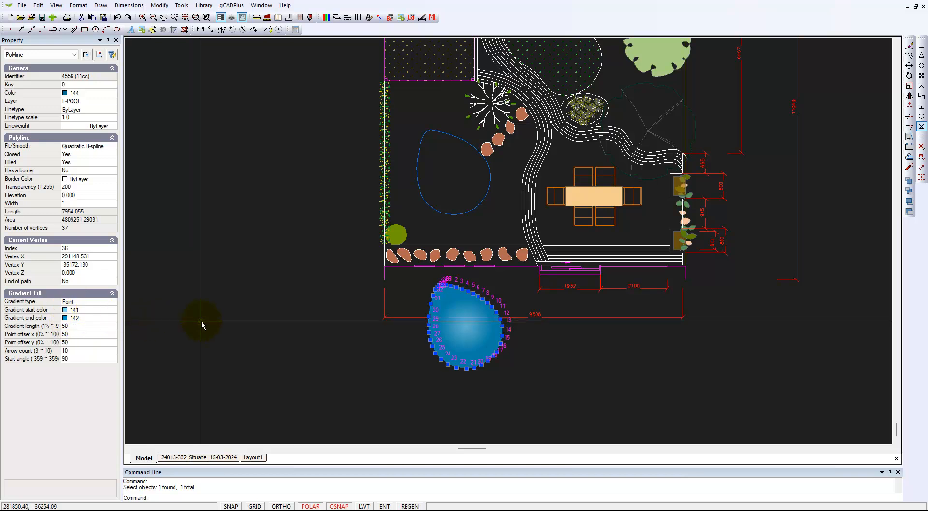
{"action": "key", "text": "Escape"}
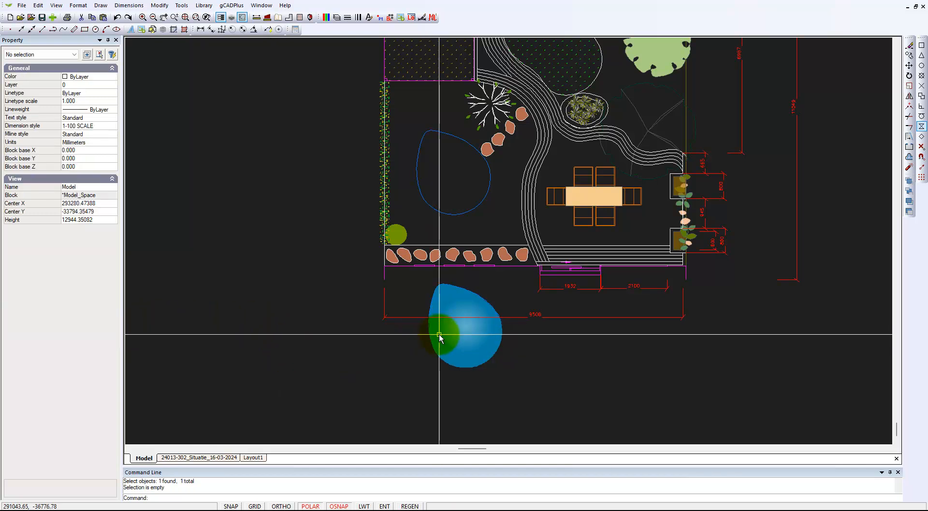
{"action": "left_click", "coordinate": [465, 360]}
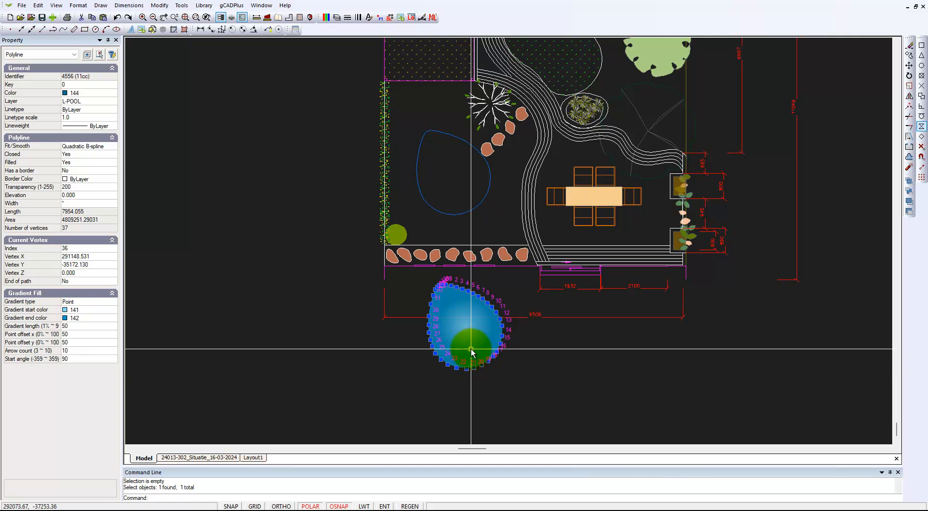
{"action": "scroll", "coordinate": [471, 350], "scroll_direction": "up", "scroll_amount": 3}
{"action": "scroll", "coordinate": [468, 345], "scroll_direction": "down", "scroll_amount": 3}
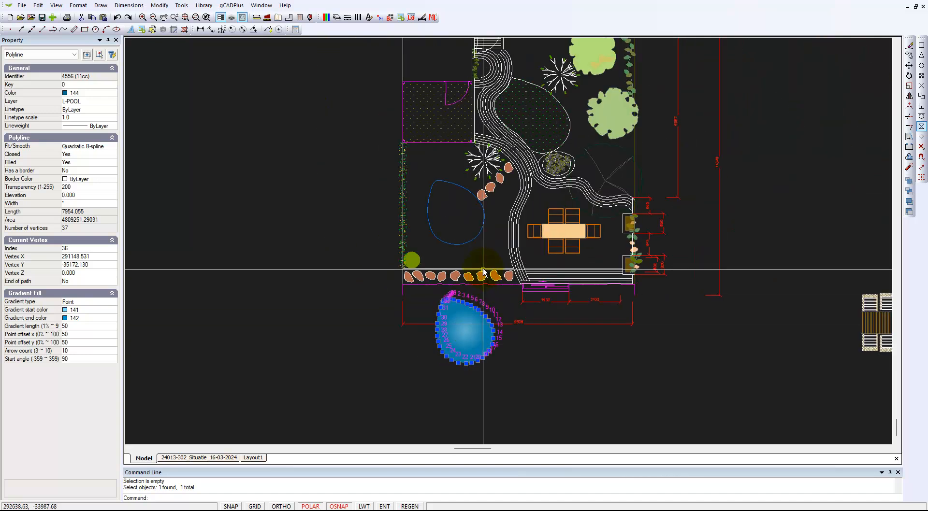
{"action": "right_click", "coordinate": [469, 339]}
{"action": "left_click", "coordinate": [494, 390]}
{"action": "left_click", "coordinate": [468, 340]}
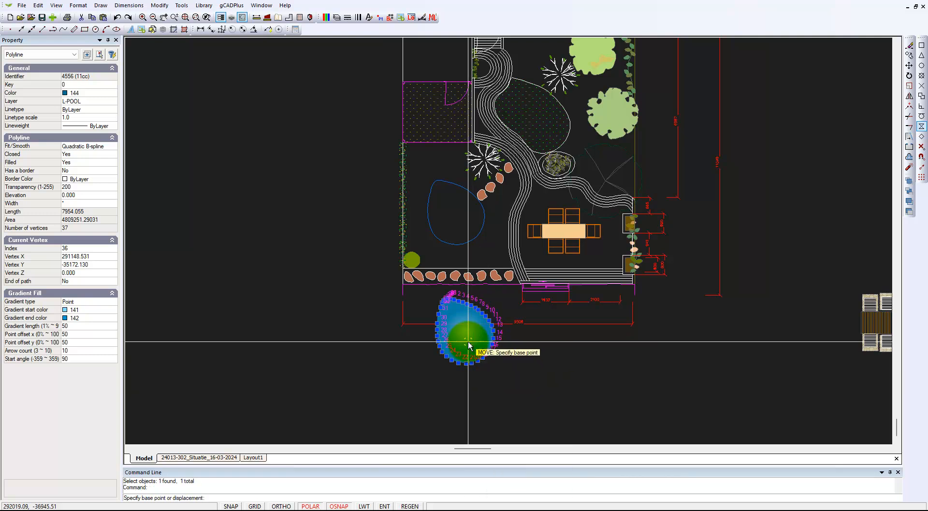
{"action": "left_click", "coordinate": [457, 225]}
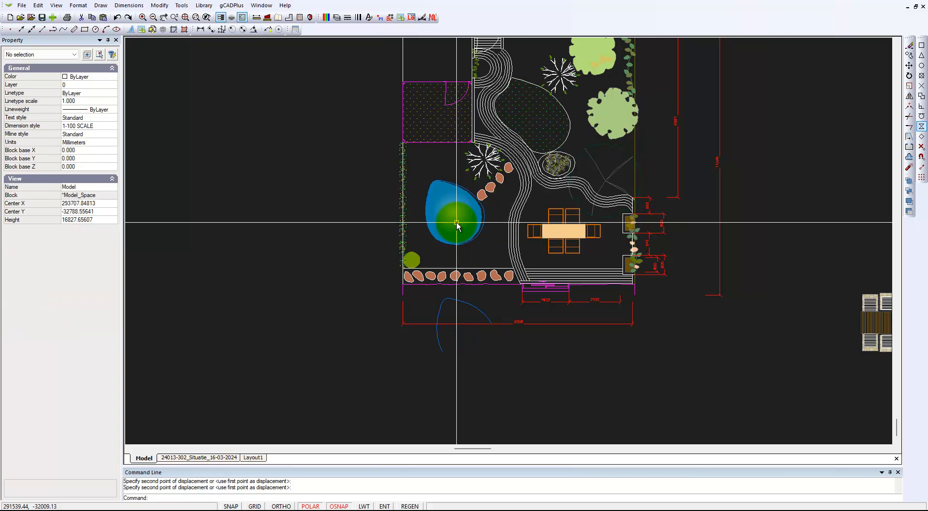
Inspect the arc and the spline polyline of the original pond outline around the gradient-filled pond
{"action": "left_click", "coordinate": [483, 225]}
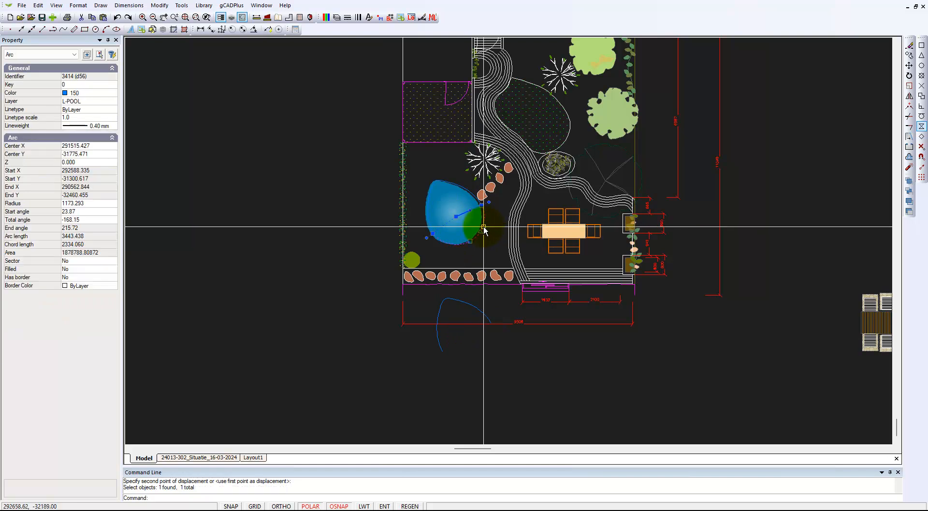
{"action": "key", "text": "Escape"}
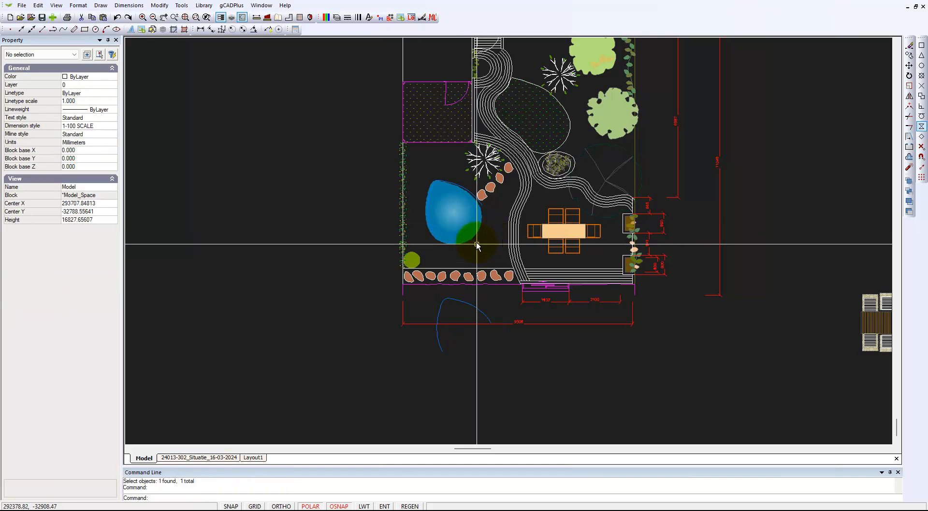
{"action": "left_click", "coordinate": [464, 188]}
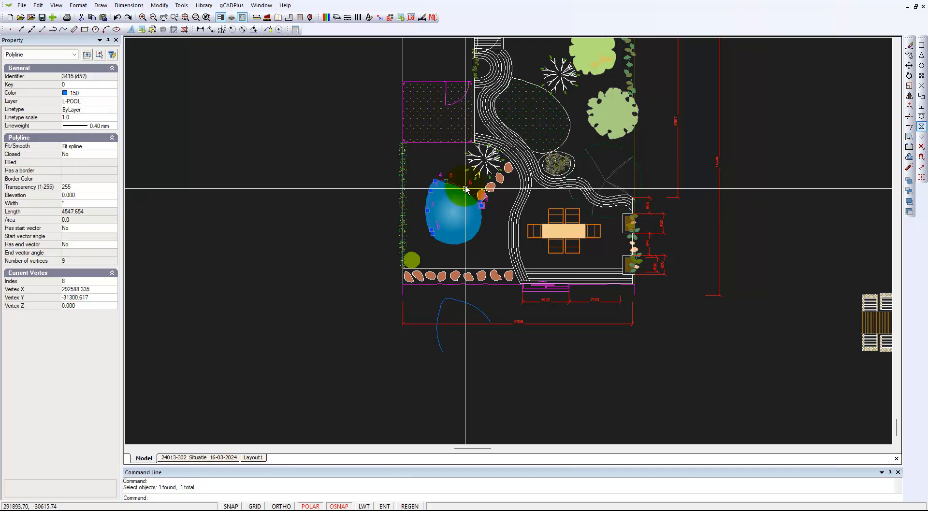
{"action": "key", "text": "Escape"}
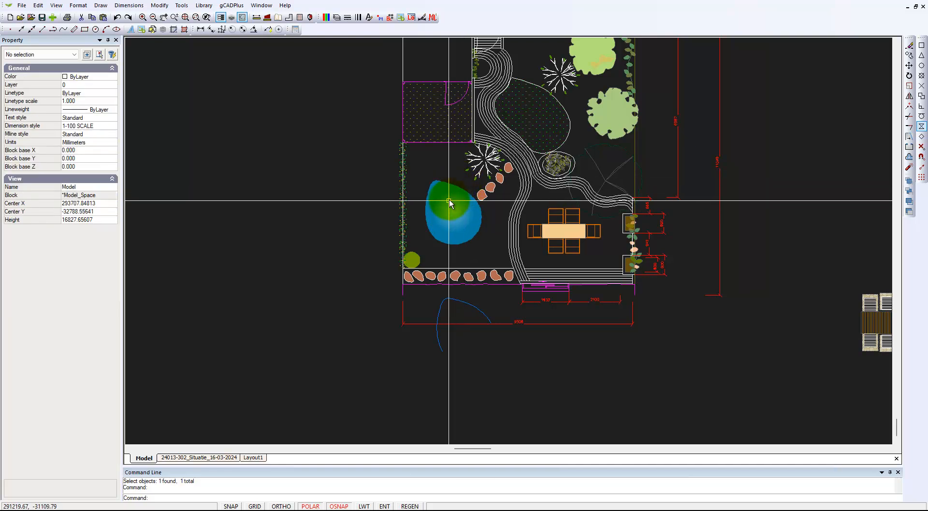
Inspect the pattern, layer and scale of the grass hatch in the magenta-outlined area above the pond
{"action": "scroll", "coordinate": [430, 208], "scroll_direction": "up", "scroll_amount": 1}
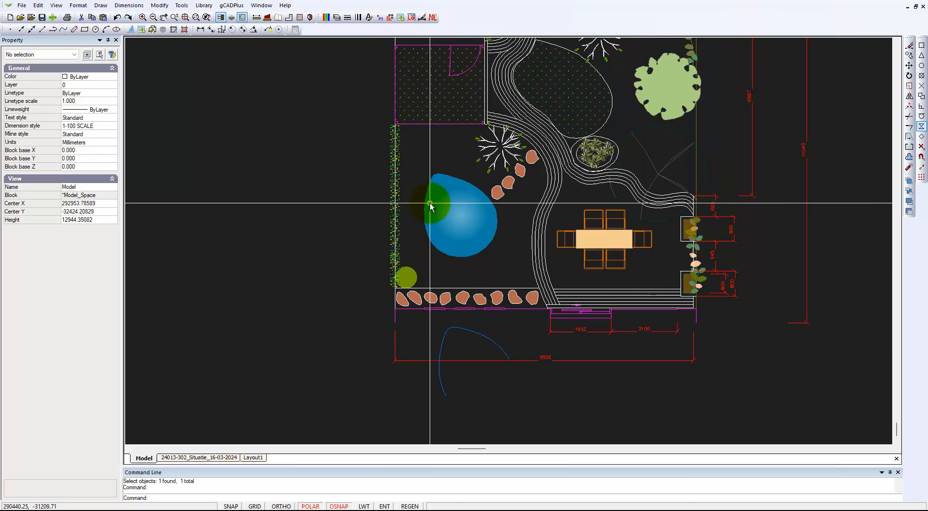
{"action": "left_click", "coordinate": [451, 124]}
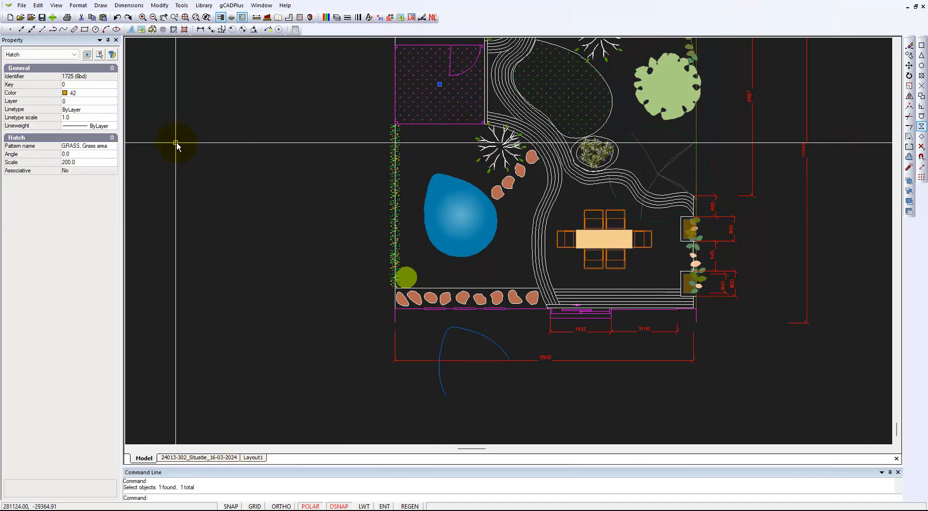
{"action": "key", "text": "Escape"}
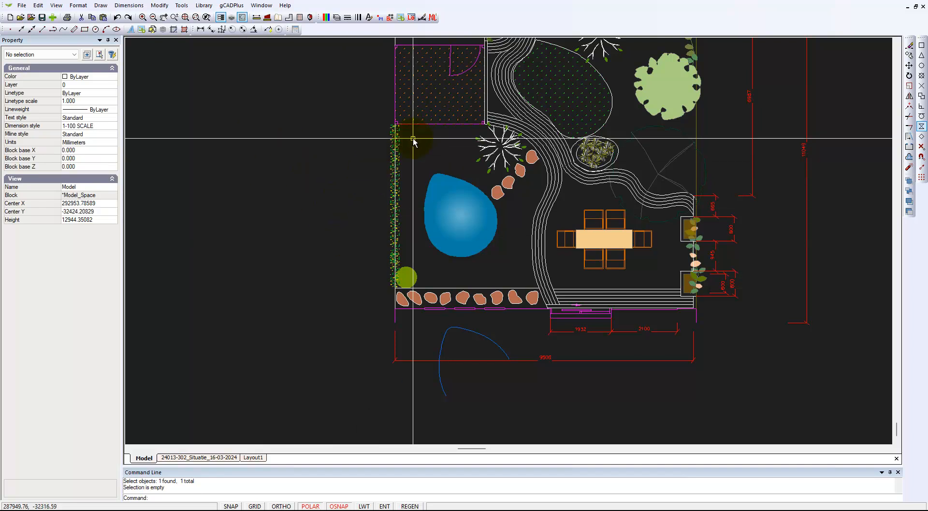
{"action": "left_click", "coordinate": [453, 124]}
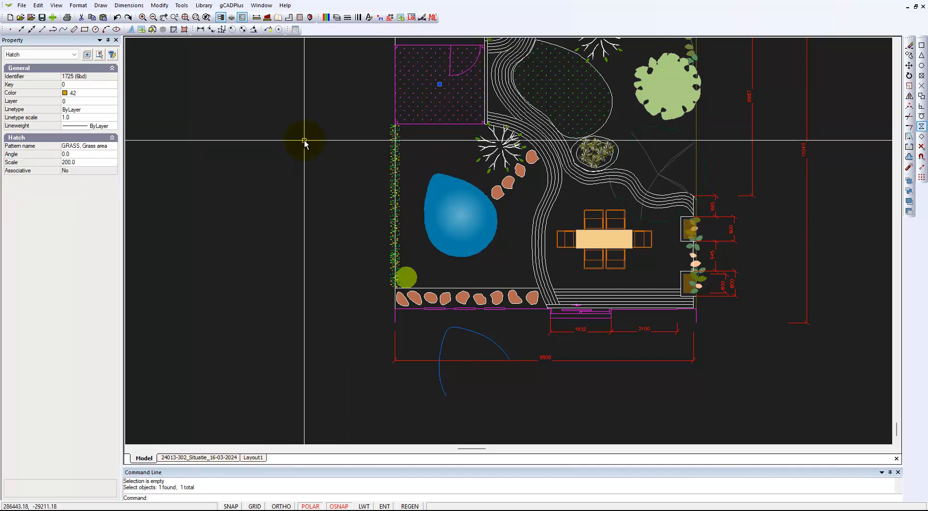
{"action": "key", "text": "Escape"}
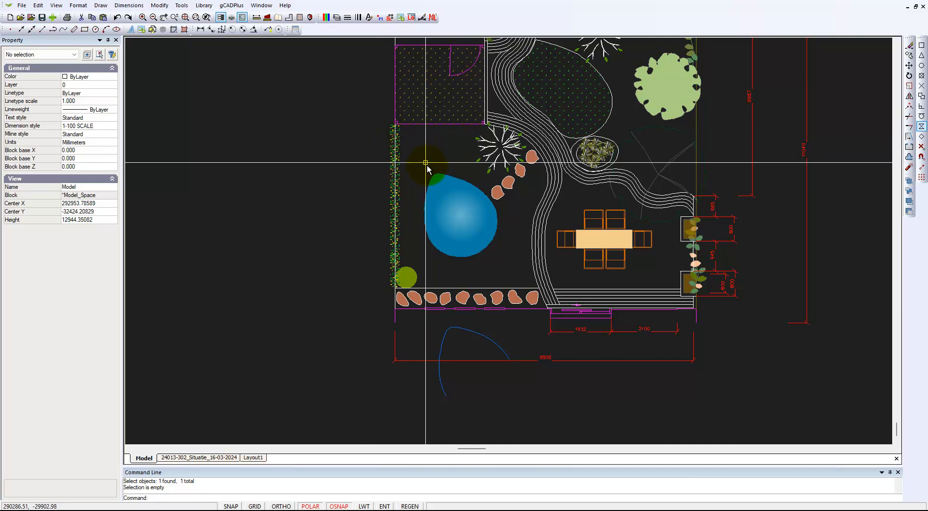
Inspect the properties of the magenta building line below the row of stepping stones
{"action": "scroll", "coordinate": [429, 319], "scroll_direction": "up", "scroll_amount": 3}
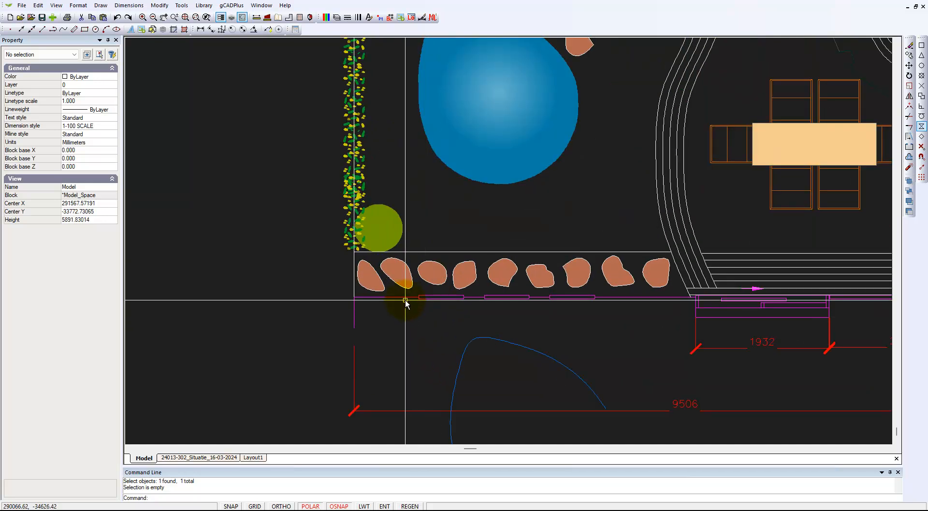
{"action": "left_click", "coordinate": [404, 297]}
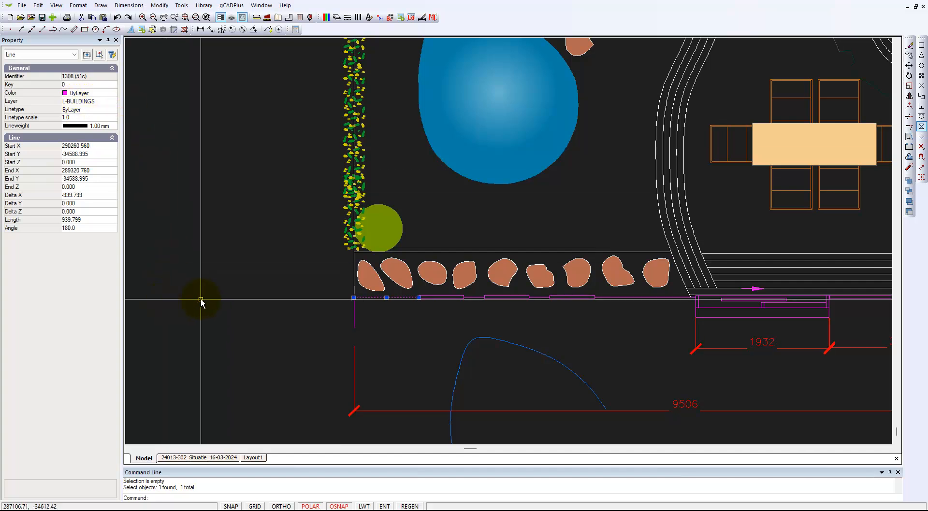
{"action": "key", "text": "Escape"}
Review the drawing's layers in the Layer Properties Manager without changing them
{"action": "scroll", "coordinate": [200, 304], "scroll_direction": "down", "scroll_amount": 6}
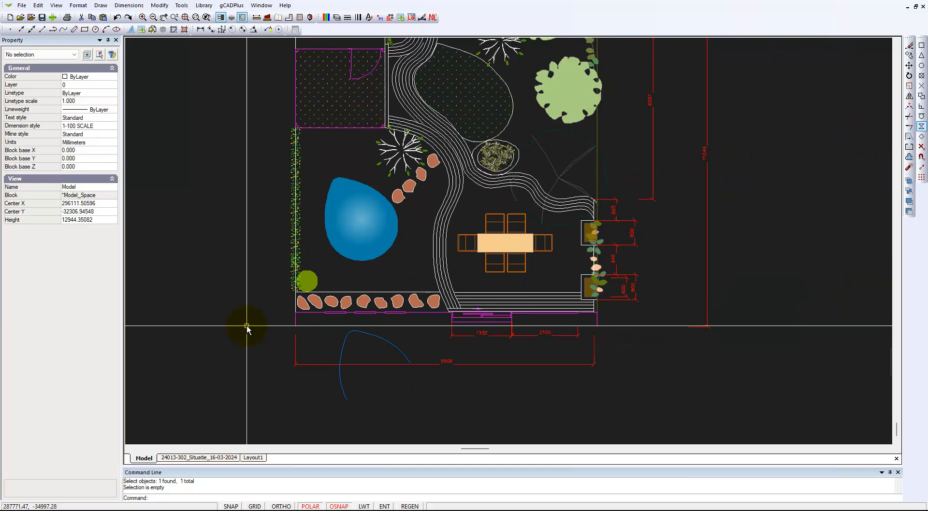
{"action": "middle_click_drag", "start_coordinate": [407, 187], "coordinate": [410, 289]}
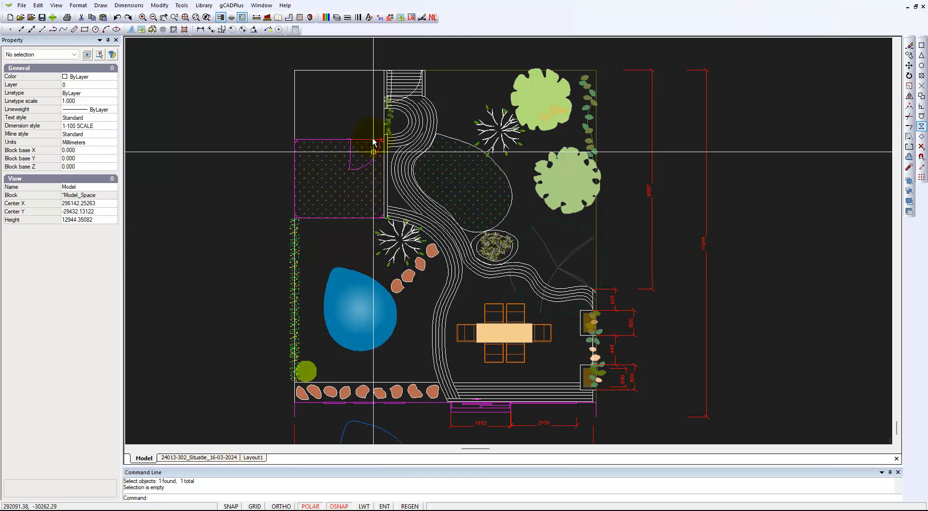
{"action": "left_click", "coordinate": [337, 16]}
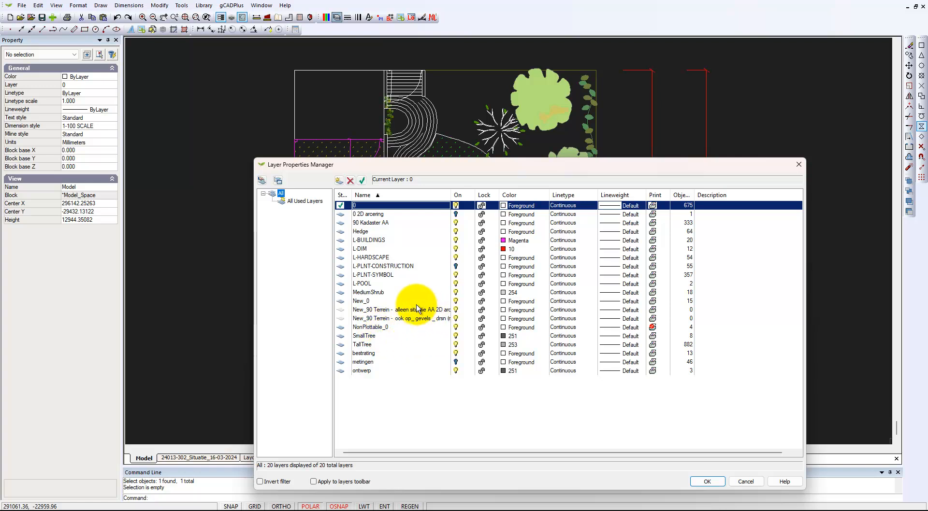
{"action": "left_click", "coordinate": [746, 482]}
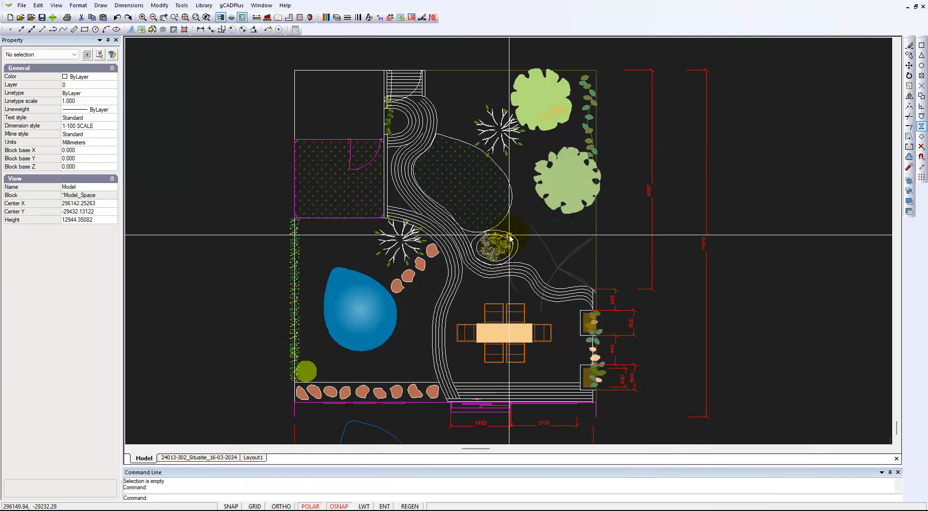
Zoom to the drawing extents and view the site map beyond the garden plan
{"action": "scroll", "coordinate": [467, 220], "scroll_direction": "down", "scroll_amount": 1}
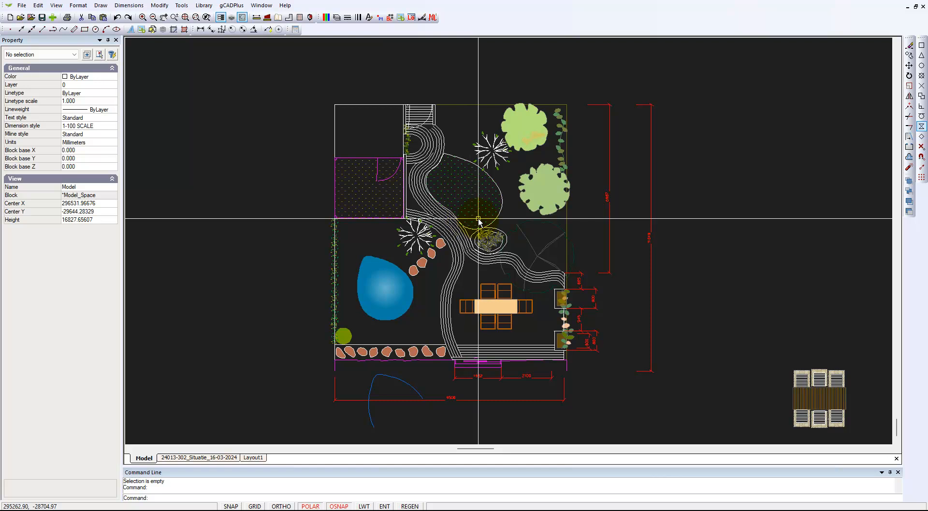
{"action": "scroll", "coordinate": [477, 220], "scroll_direction": "down", "scroll_amount": 1}
{"action": "right_click", "coordinate": [480, 219]}
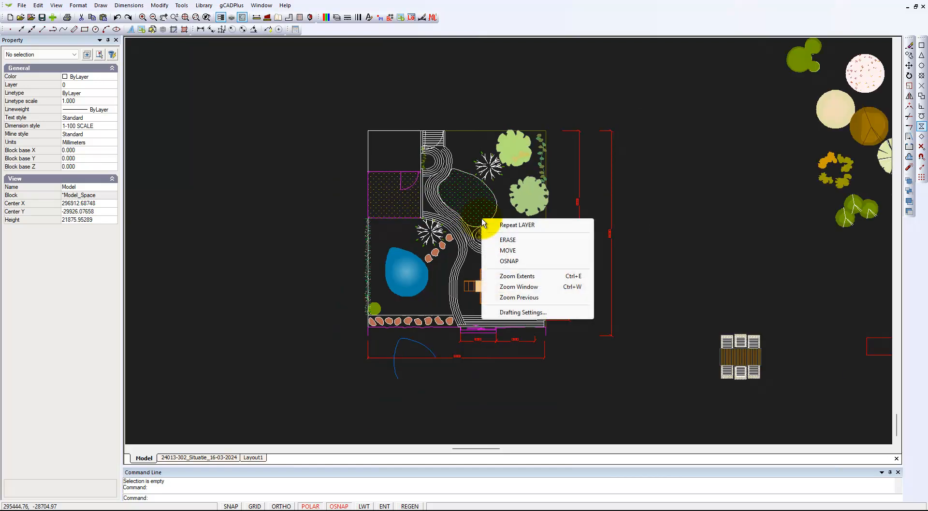
{"action": "left_click", "coordinate": [527, 278]}
{"action": "scroll", "coordinate": [614, 153], "scroll_direction": "up", "scroll_amount": 1}
{"action": "middle_click_drag", "start_coordinate": [619, 147], "coordinate": [435, 187]}
{"action": "scroll", "coordinate": [636, 183], "scroll_direction": "down", "scroll_amount": 1}
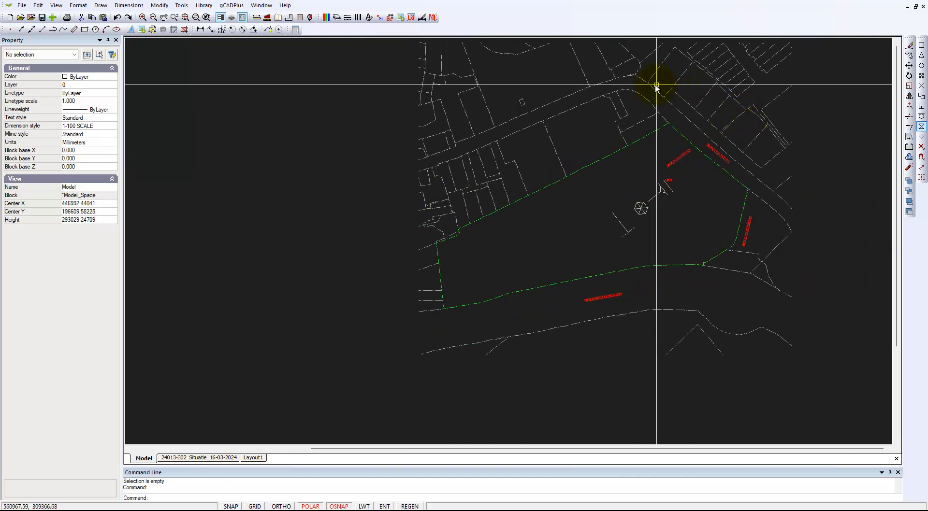
Inspect the properties of a dashed parcel line that meets the green boundary in the site map
{"action": "scroll", "coordinate": [532, 190], "scroll_direction": "up", "scroll_amount": 2}
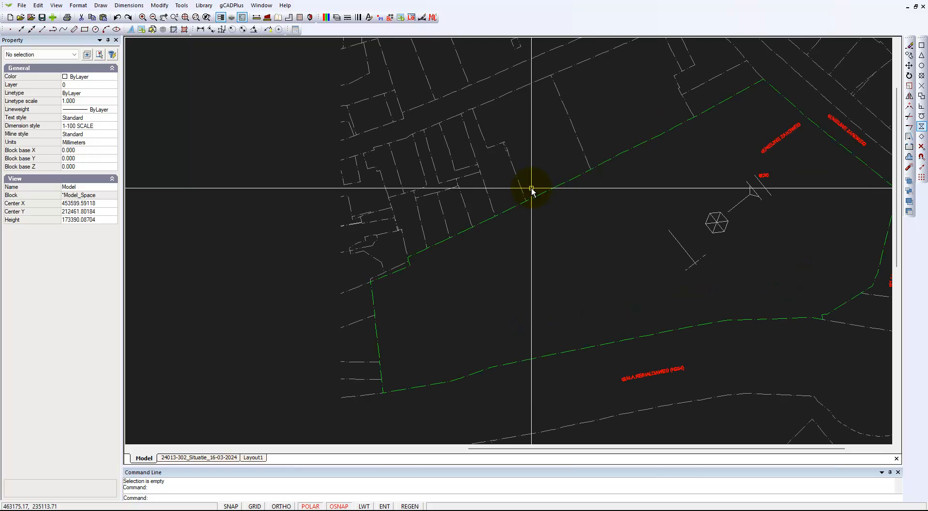
{"action": "left_click", "coordinate": [580, 145]}
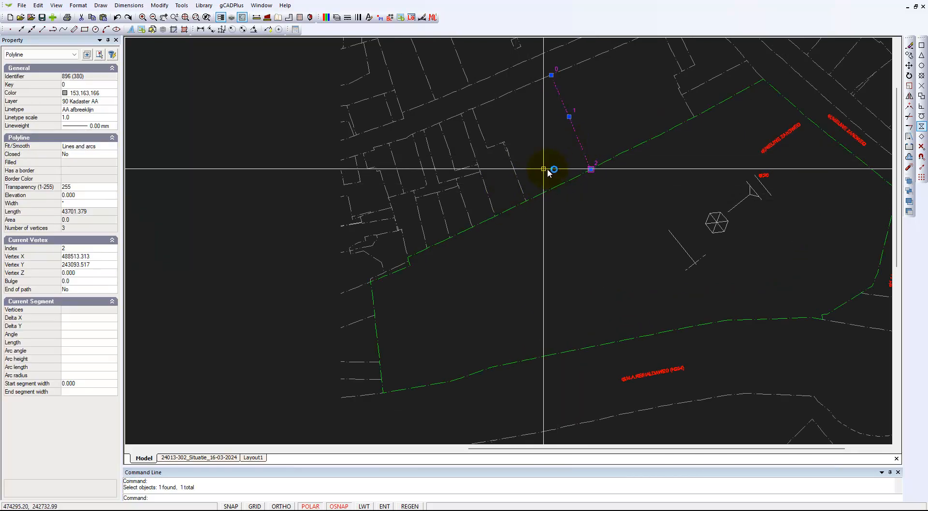
{"action": "key", "text": "Escape"}
{"action": "scroll", "coordinate": [527, 166], "scroll_direction": "down", "scroll_amount": 5}
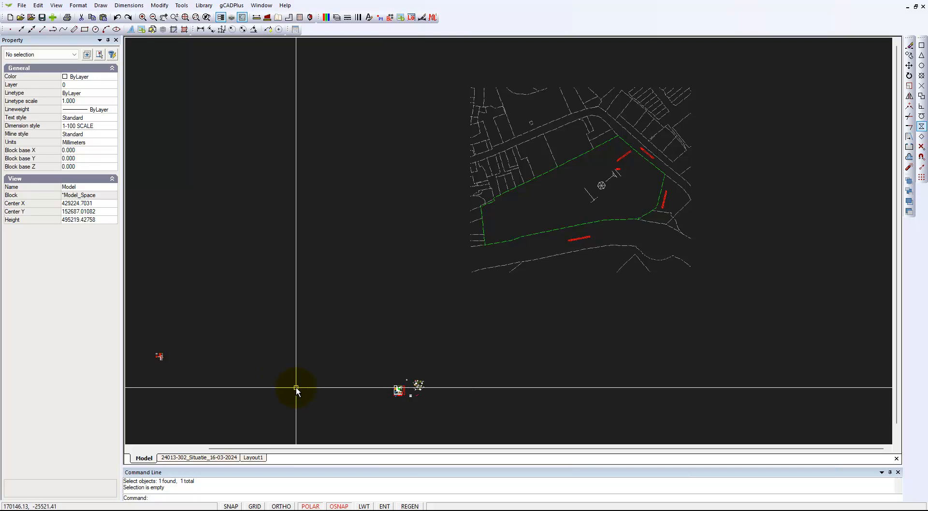
Return to the garden plan and delete the leftover blue outline curve below it
{"action": "scroll", "coordinate": [404, 396], "scroll_direction": "up", "scroll_amount": 3}
{"action": "scroll", "coordinate": [404, 396], "scroll_direction": "up", "scroll_amount": 8}
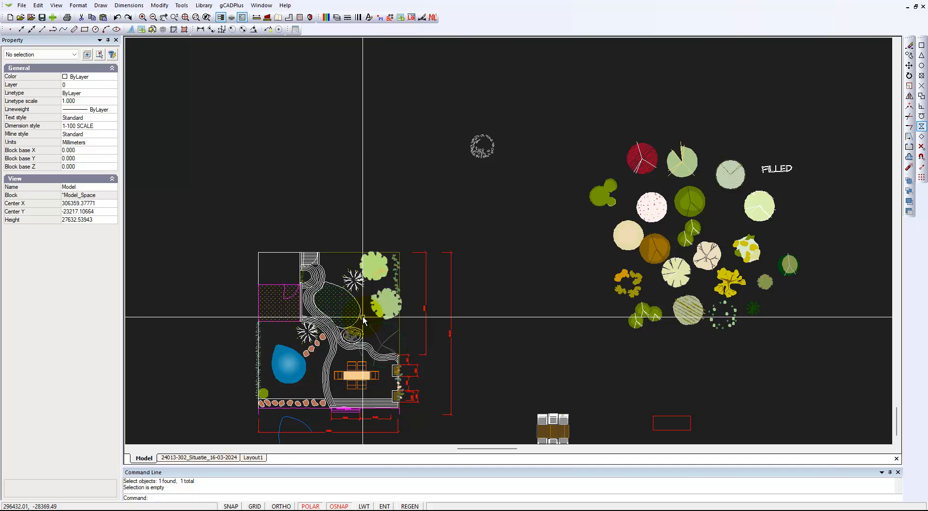
{"action": "middle_click_drag", "start_coordinate": [376, 361], "coordinate": [376, 305]}
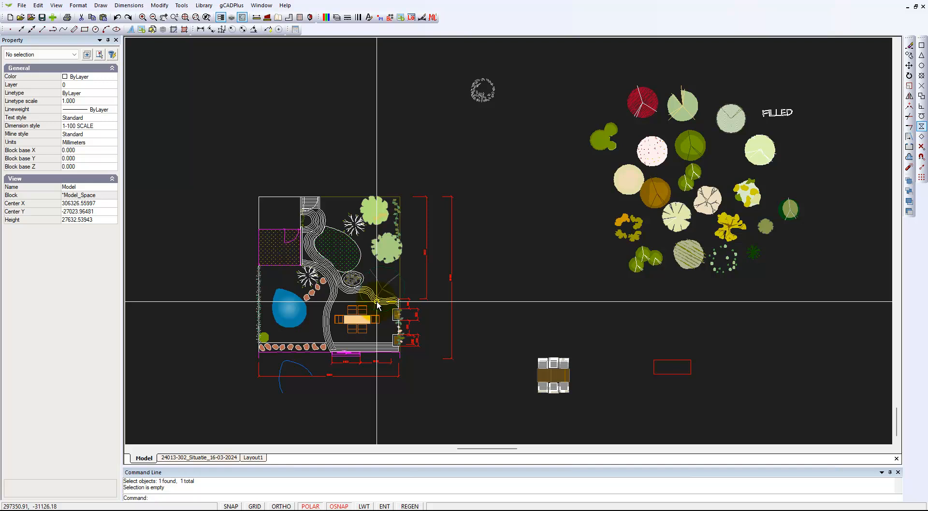
{"action": "left_click", "coordinate": [307, 368]}
{"action": "key", "text": "Escape"}
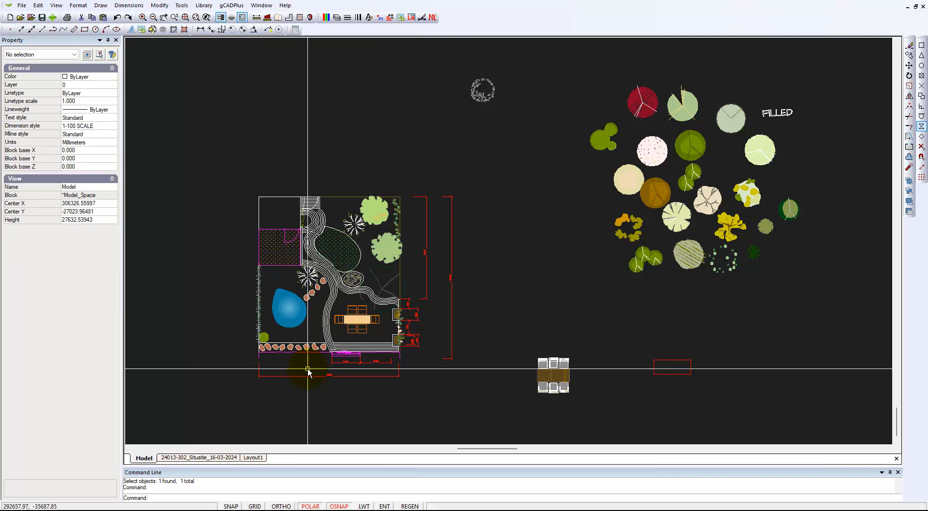
{"action": "scroll", "coordinate": [308, 371], "scroll_direction": "up", "scroll_amount": 4}
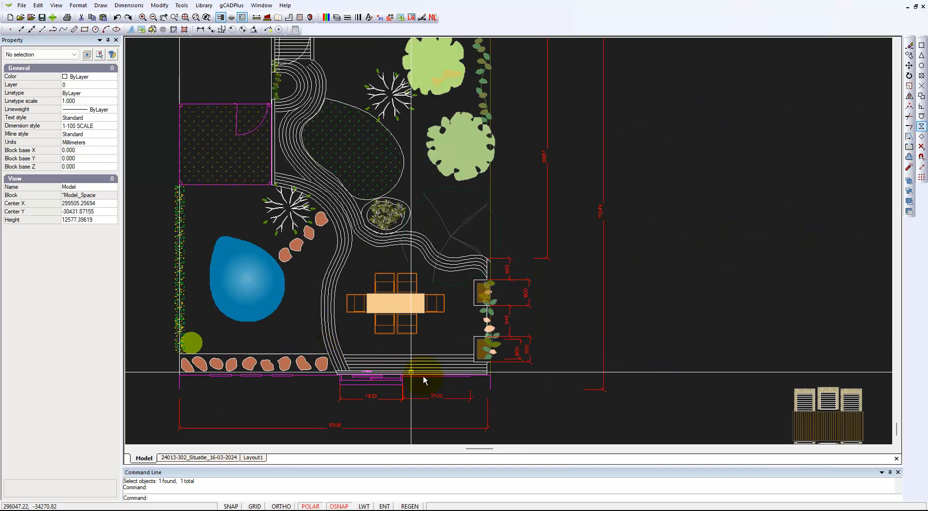
{"action": "mouse_move", "coordinate": [704, 504]}
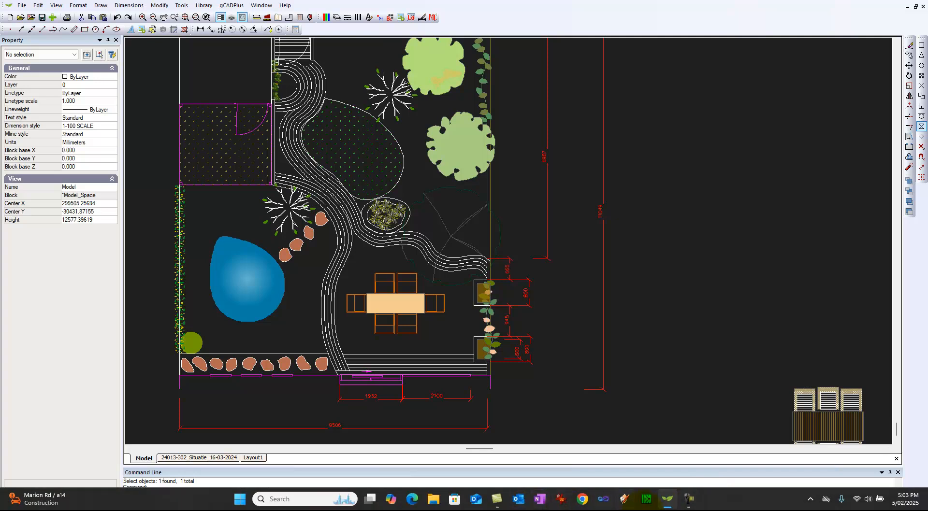